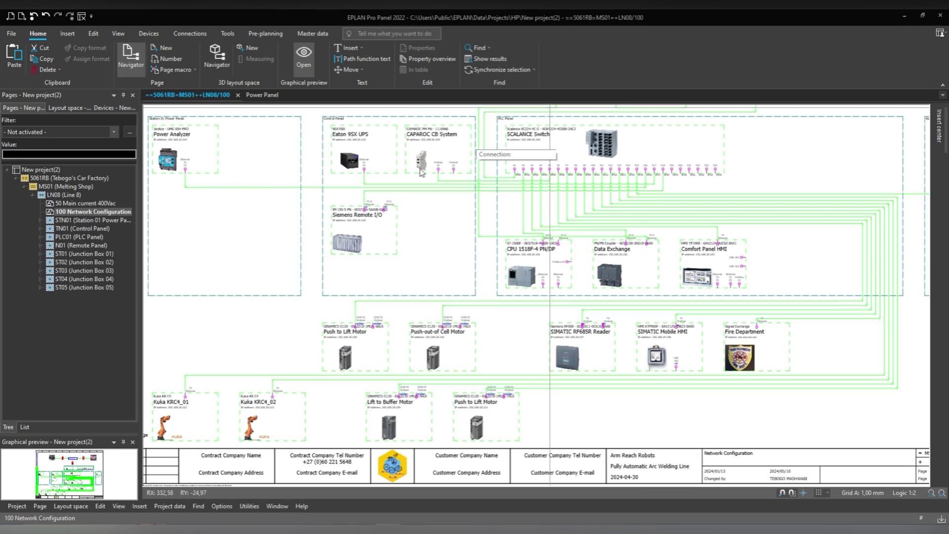
Step: Bring up the Devices navigator after viewing the Layout space navigator, and enlarge the graphical preview
{"action": "left_click", "coordinate": [74, 109]}
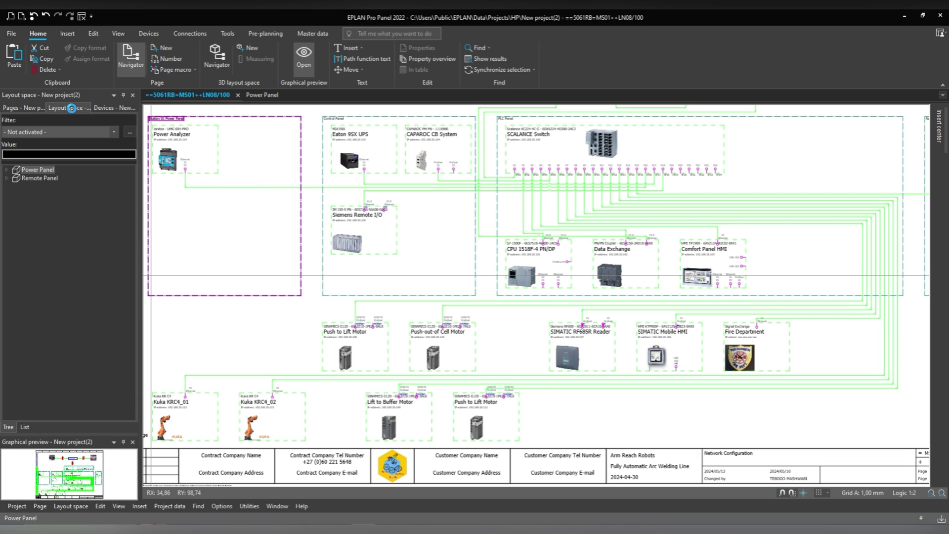
{"action": "left_click", "coordinate": [107, 109]}
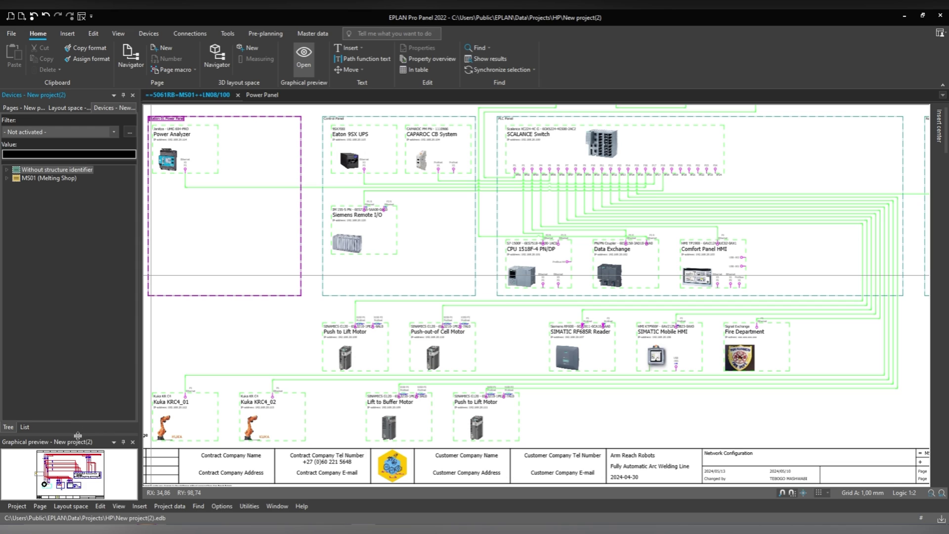
{"action": "left_click_drag", "start_coordinate": [78, 436], "coordinate": [77, 333]}
Step: Apply the Default workspace
{"action": "left_click", "coordinate": [939, 32]}
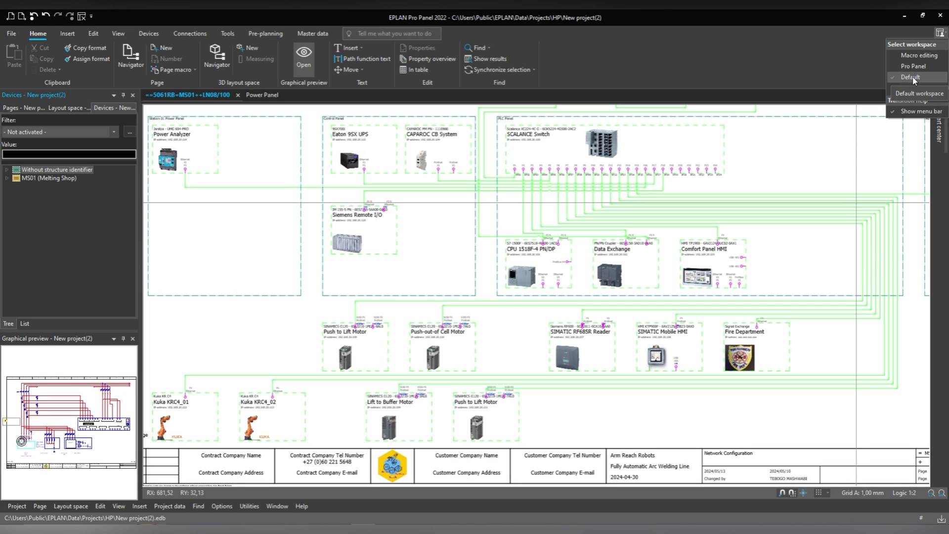
{"action": "left_click", "coordinate": [913, 76]}
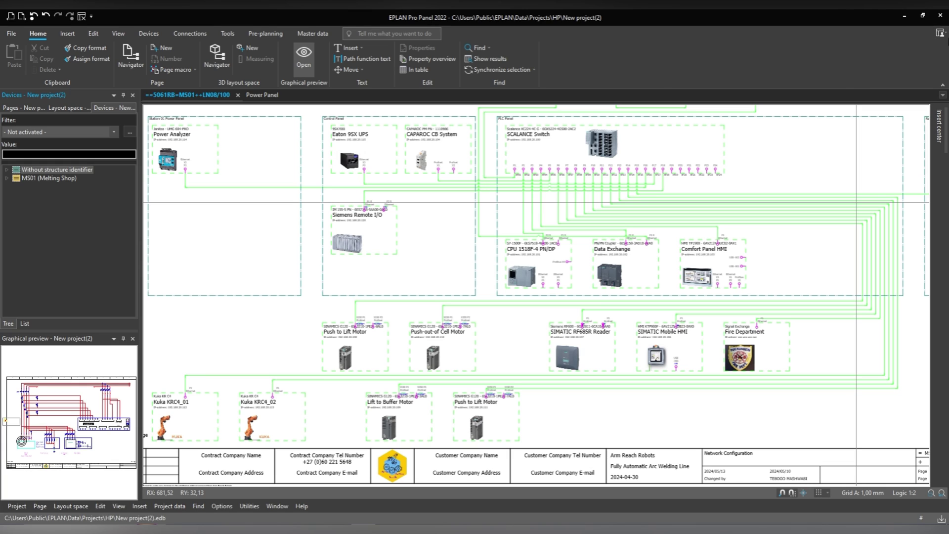
Step: Hide the menu bar and show it again
{"action": "left_click", "coordinate": [941, 33]}
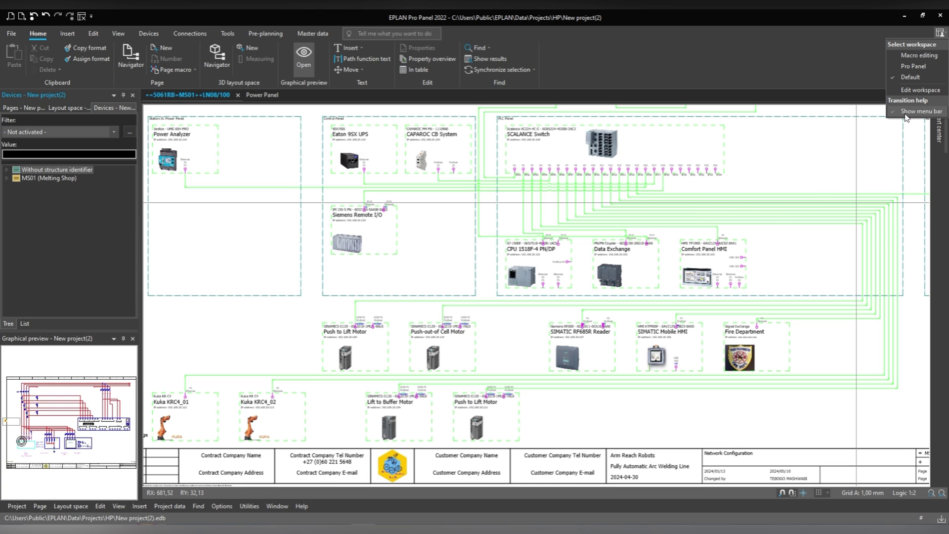
{"action": "left_click", "coordinate": [921, 112]}
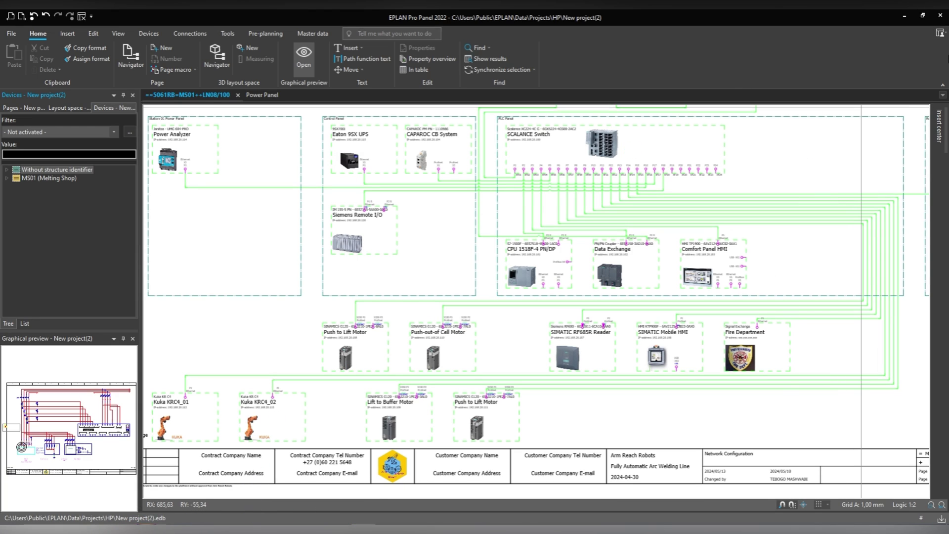
{"action": "left_click", "coordinate": [940, 33]}
{"action": "left_click", "coordinate": [908, 113]}
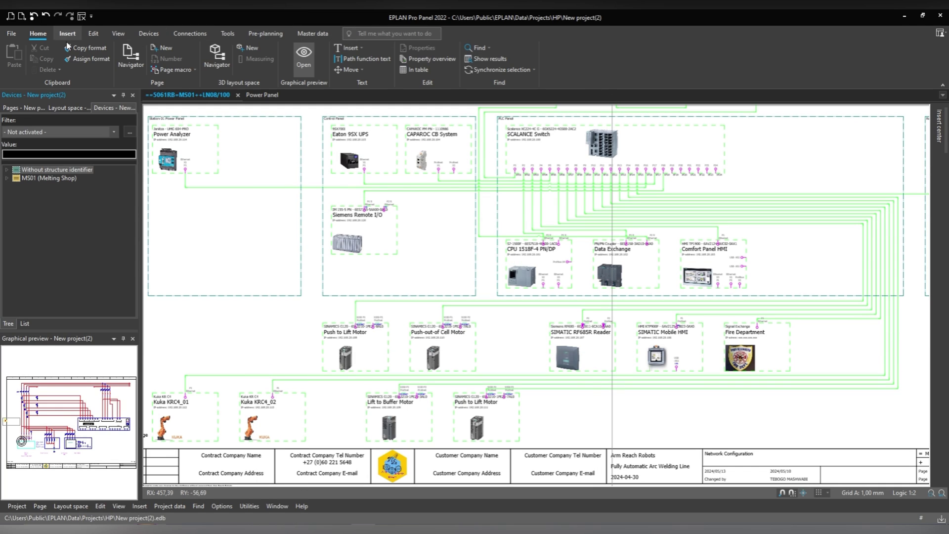
{"action": "left_click", "coordinate": [601, 117]}
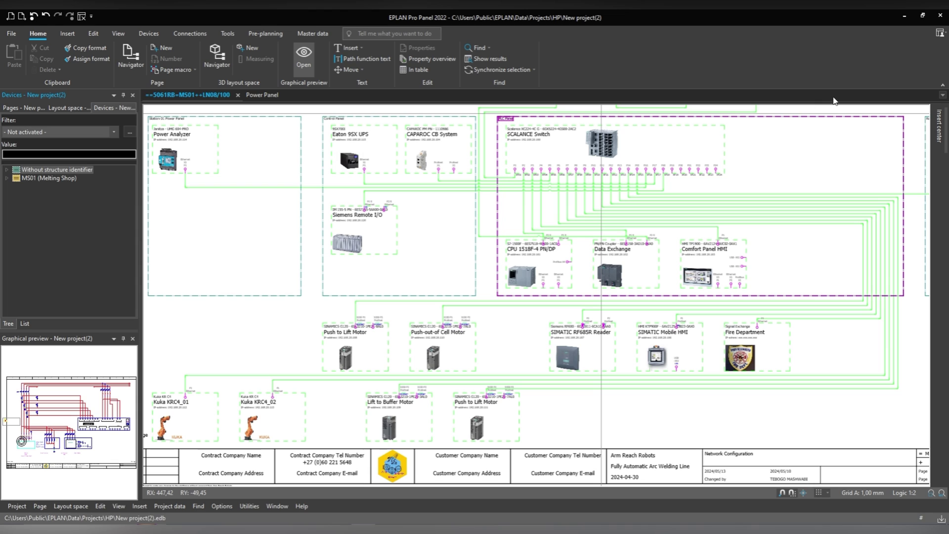
{"action": "left_click", "coordinate": [646, 106]}
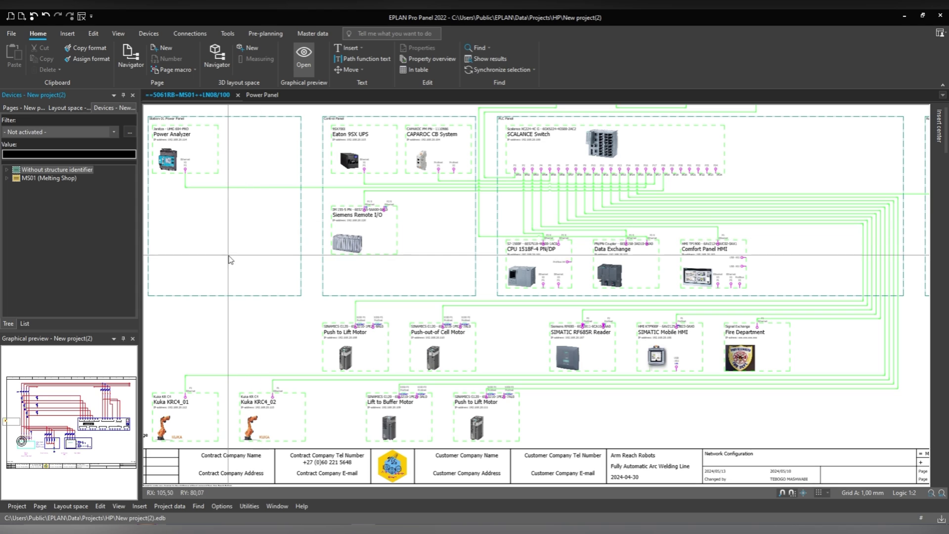
Step: Close the Devices navigator
{"action": "left_click", "coordinate": [169, 507]}
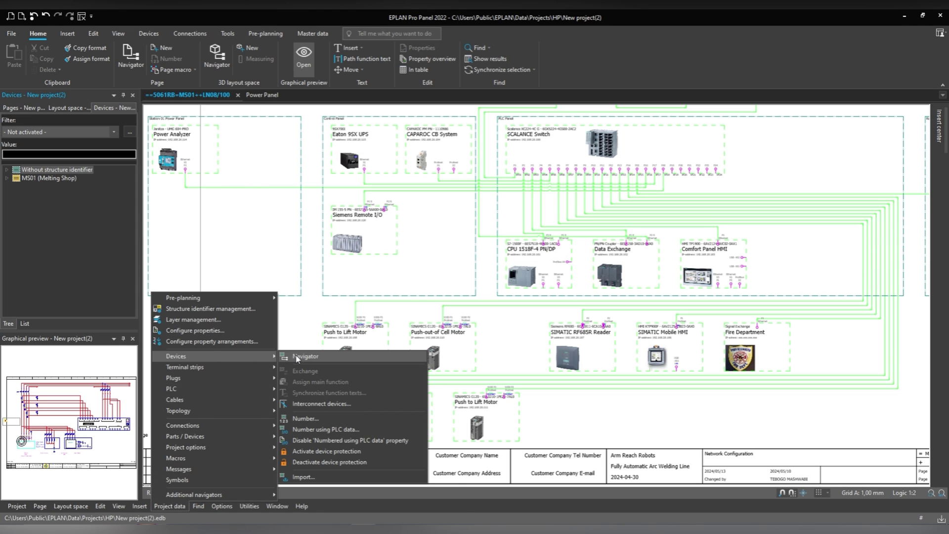
{"action": "left_click", "coordinate": [292, 357]}
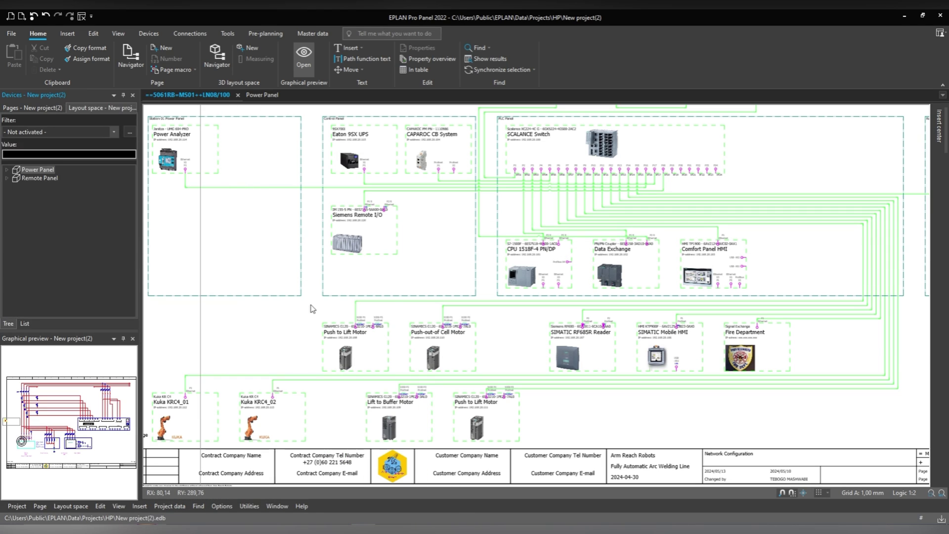
{"action": "left_click", "coordinate": [250, 196]}
{"action": "left_click", "coordinate": [172, 214]}
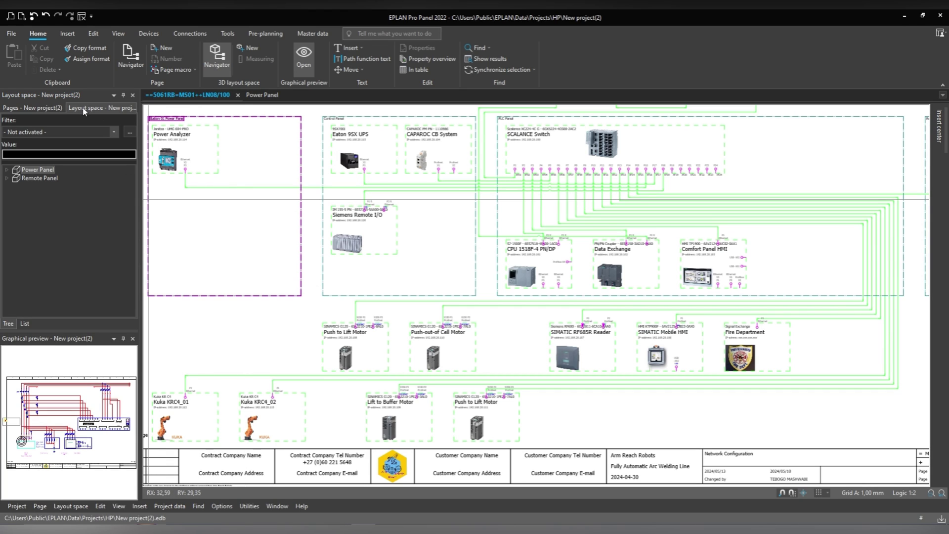
Step: Detach the Pages navigator from the shared pane and dock it as its own column beside the Layout space navigator
{"action": "left_click", "coordinate": [44, 109]}
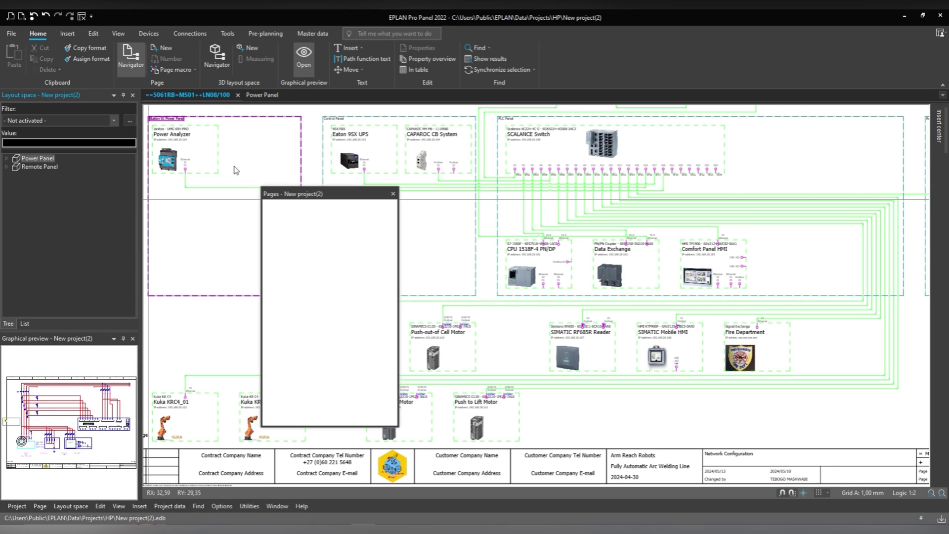
{"action": "left_click_drag", "start_coordinate": [324, 192], "coordinate": [526, 296]}
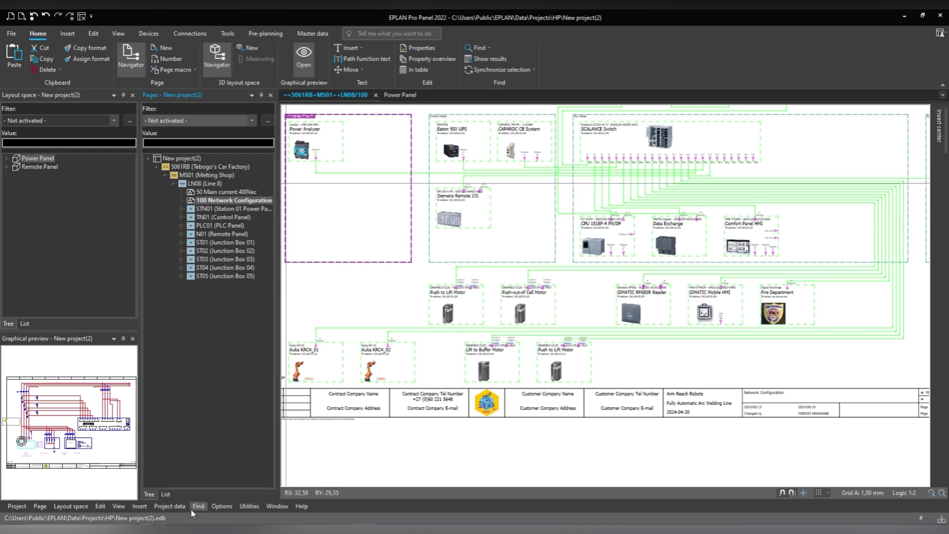
Step: Open the Devices navigator, detach it from the Layout space pane and dock it as its own column beside the Pages navigator
{"action": "left_click", "coordinate": [138, 507]}
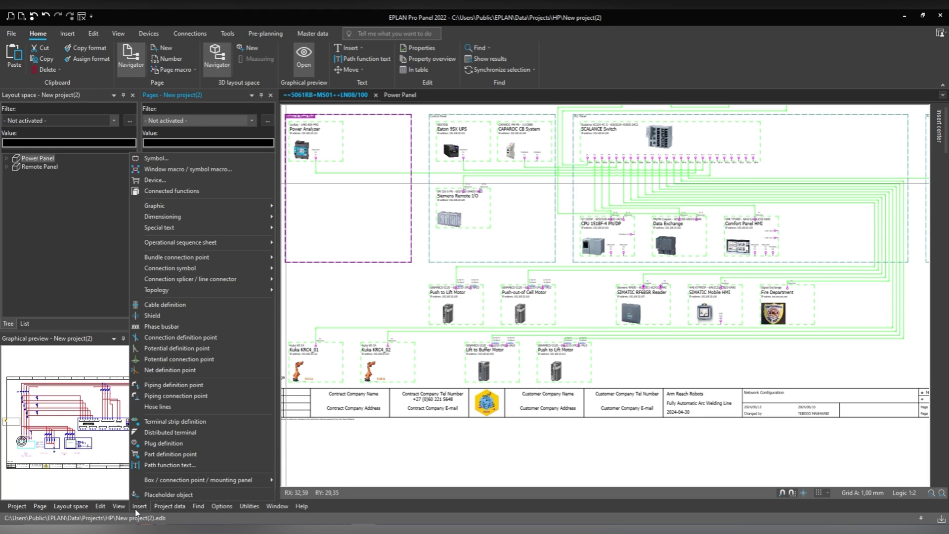
{"action": "left_click", "coordinate": [170, 506]}
{"action": "mouse_move", "coordinate": [227, 356]}
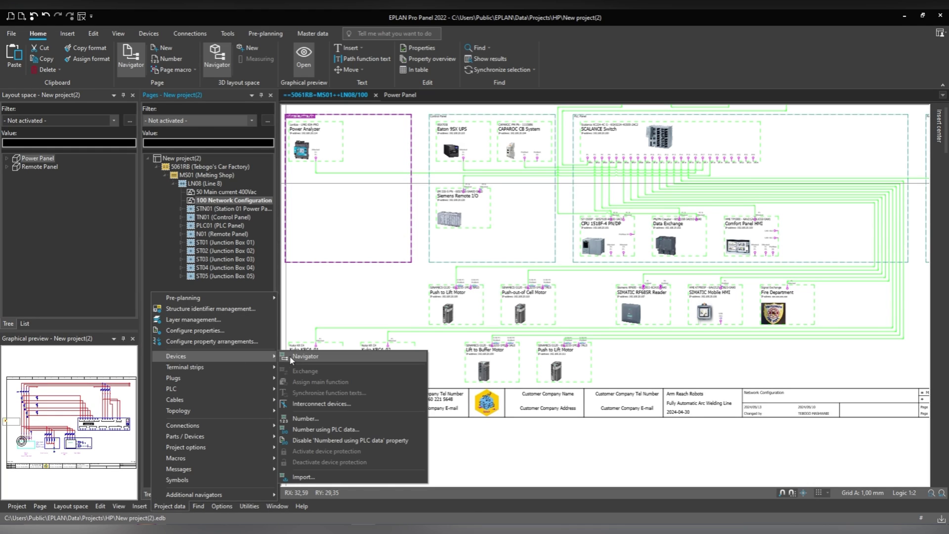
{"action": "left_click", "coordinate": [293, 353]}
{"action": "left_click", "coordinate": [85, 107]}
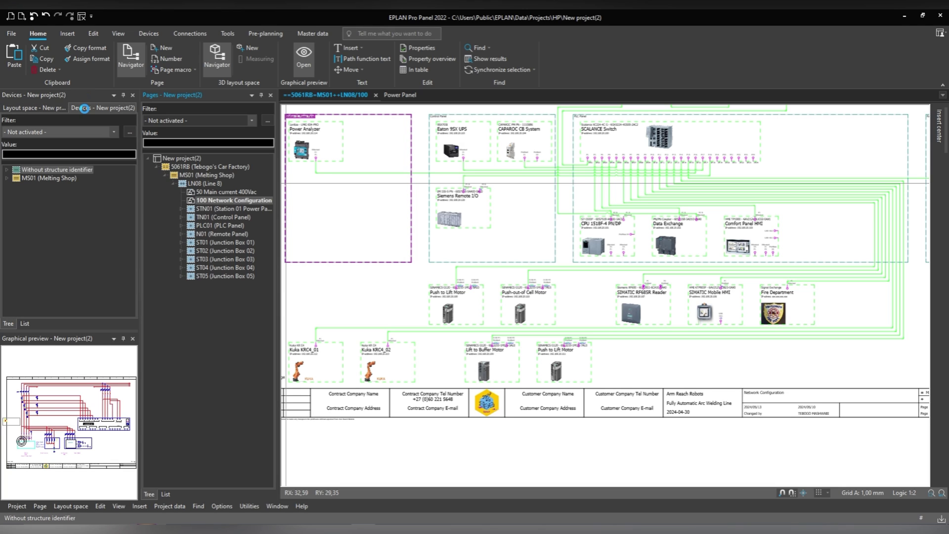
{"action": "left_click_drag", "start_coordinate": [84, 108], "coordinate": [256, 136]}
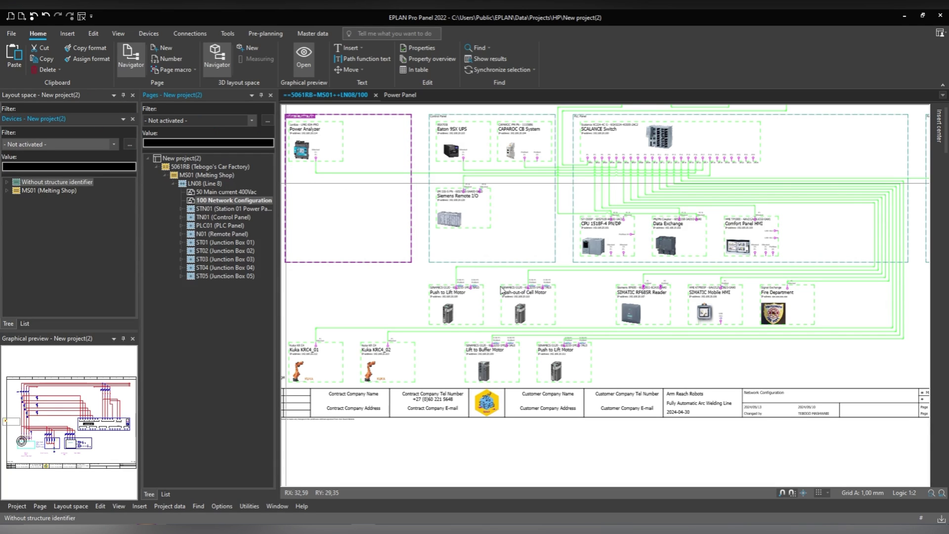
{"action": "left_click_drag", "start_coordinate": [505, 291], "coordinate": [577, 296]}
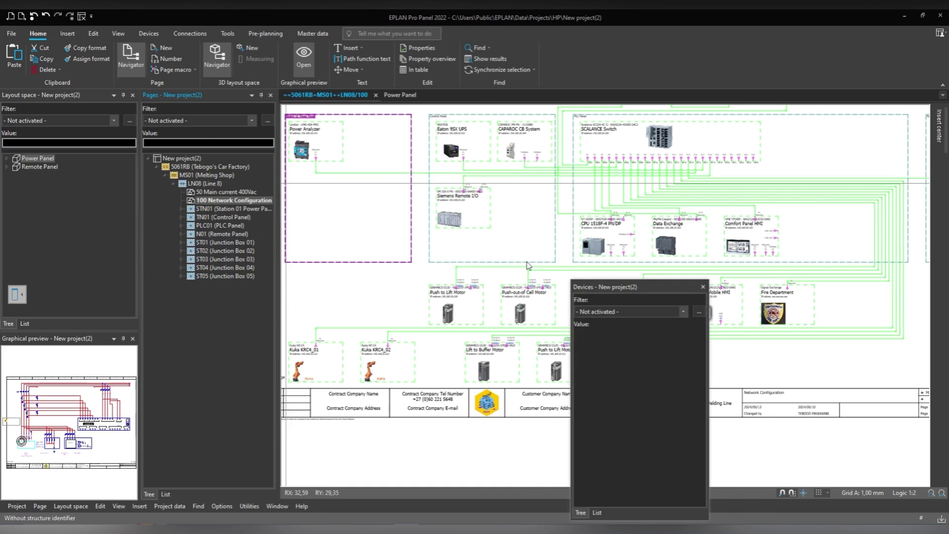
{"action": "mouse_move", "coordinate": [613, 287]}
{"action": "left_mouse_down"}
{"action": "mouse_move", "coordinate": [558, 280]}
{"action": "mouse_move", "coordinate": [593, 294]}
{"action": "left_mouse_up"}
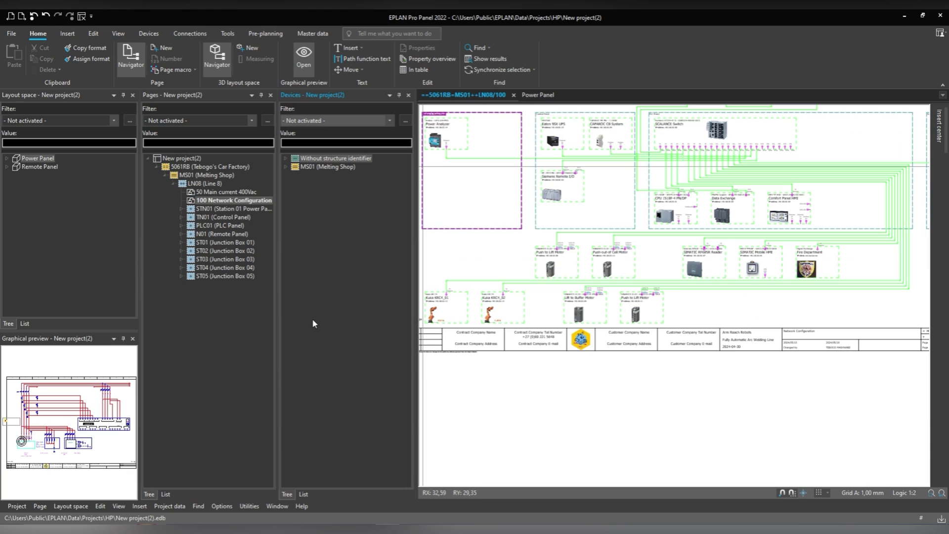
Step: Add the Terminal strips navigator to the workspace
{"action": "left_click", "coordinate": [169, 505]}
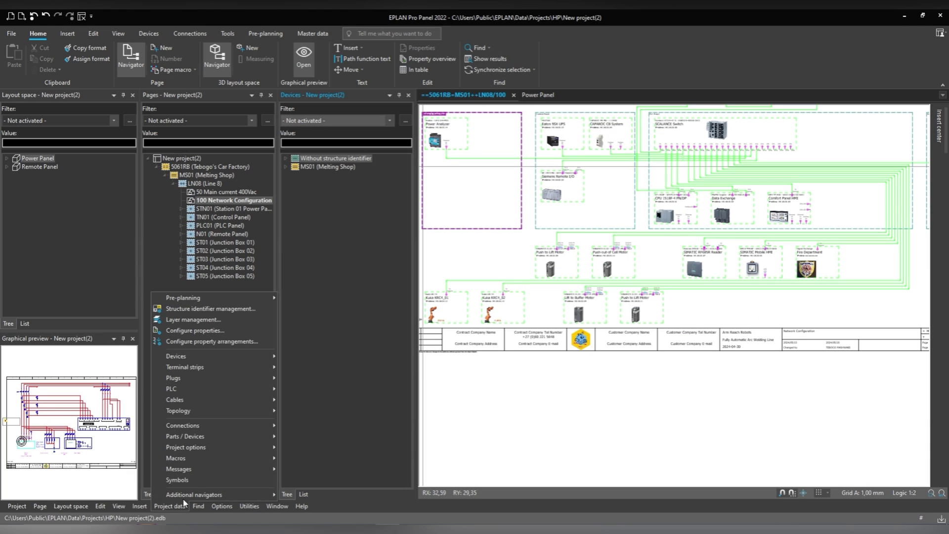
{"action": "mouse_move", "coordinate": [218, 368]}
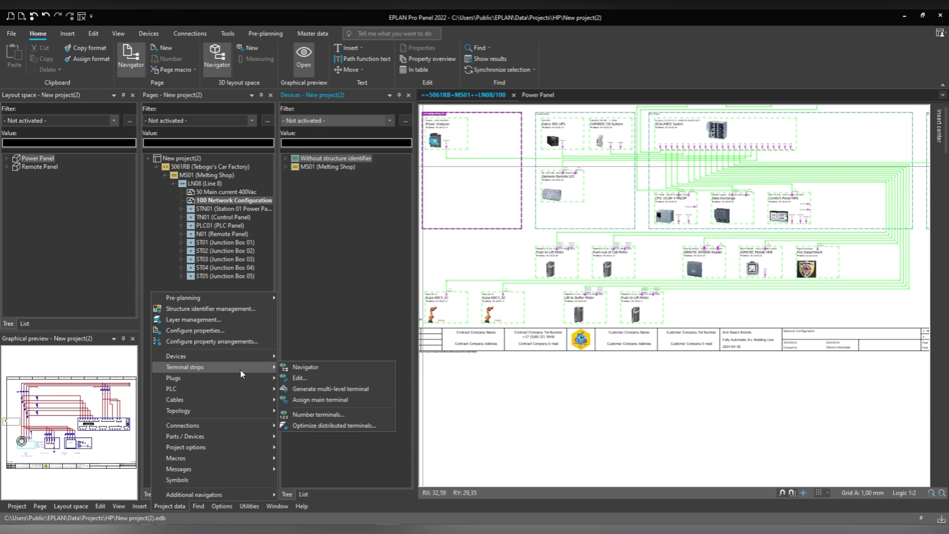
{"action": "left_click", "coordinate": [307, 368]}
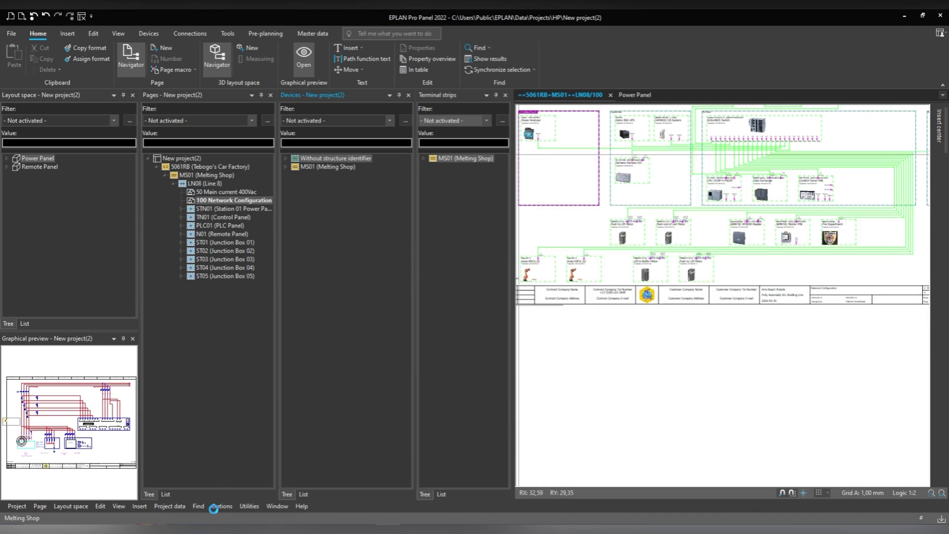
Step: Add the PLC navigator to the workspace
{"action": "left_click", "coordinate": [174, 507]}
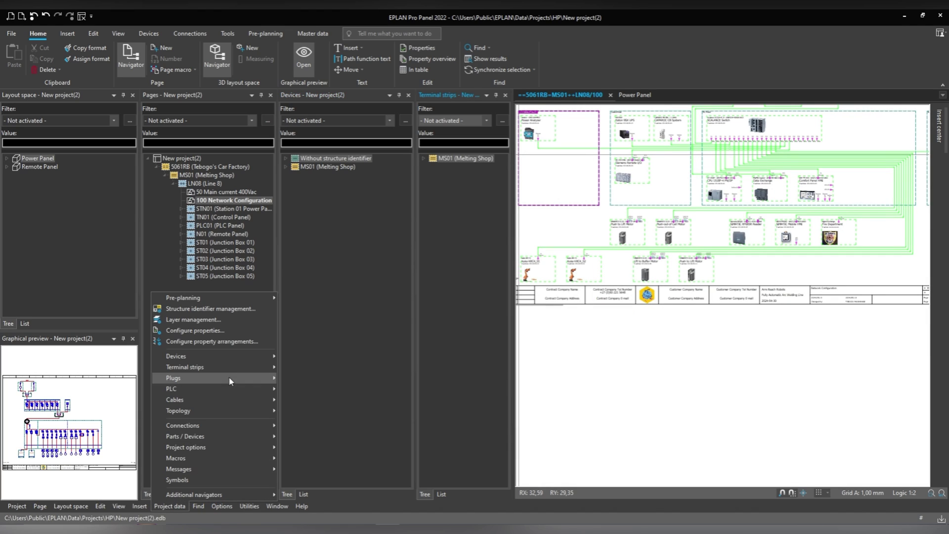
{"action": "mouse_move", "coordinate": [248, 390]}
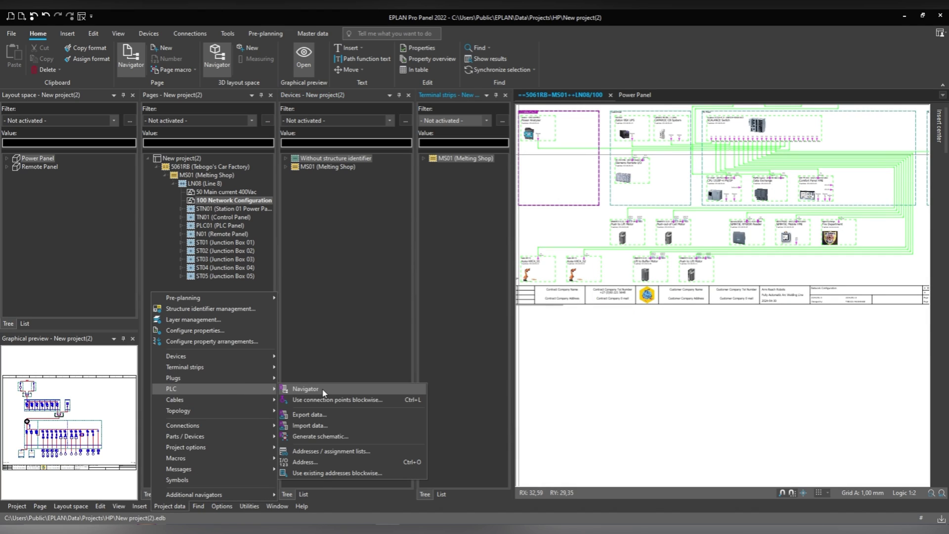
{"action": "left_click", "coordinate": [345, 390]}
Step: Add the Cables navigator to the workspace
{"action": "left_click", "coordinate": [167, 506]}
{"action": "mouse_move", "coordinate": [257, 402]}
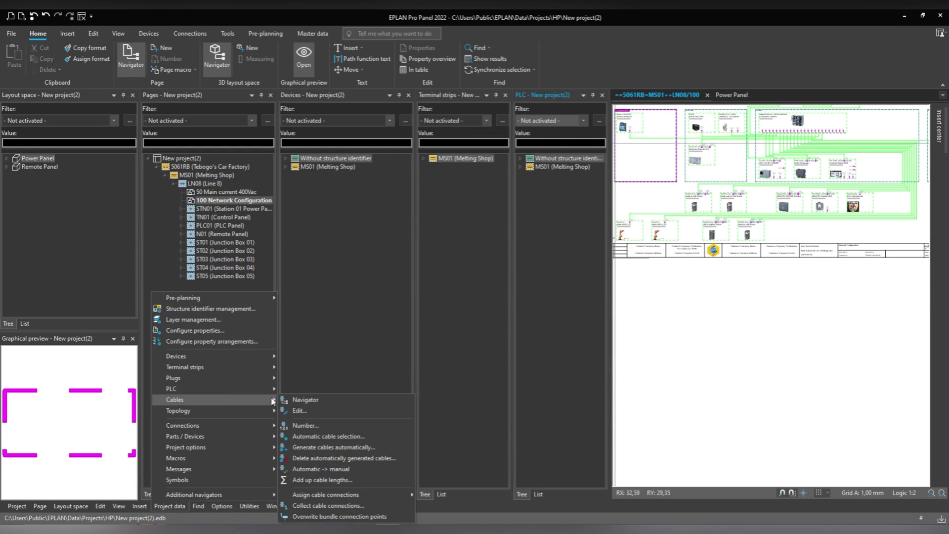
{"action": "left_click", "coordinate": [319, 404]}
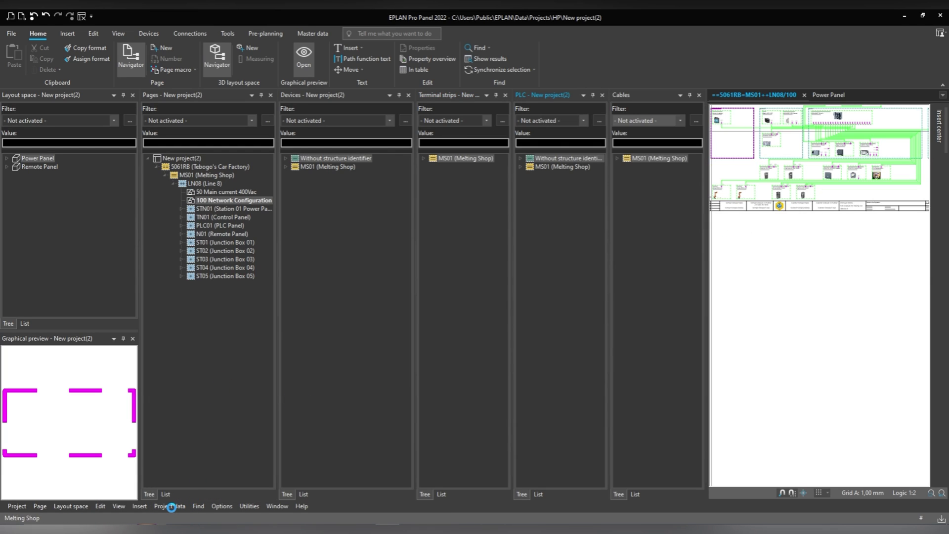
{"action": "left_click", "coordinate": [732, 264]}
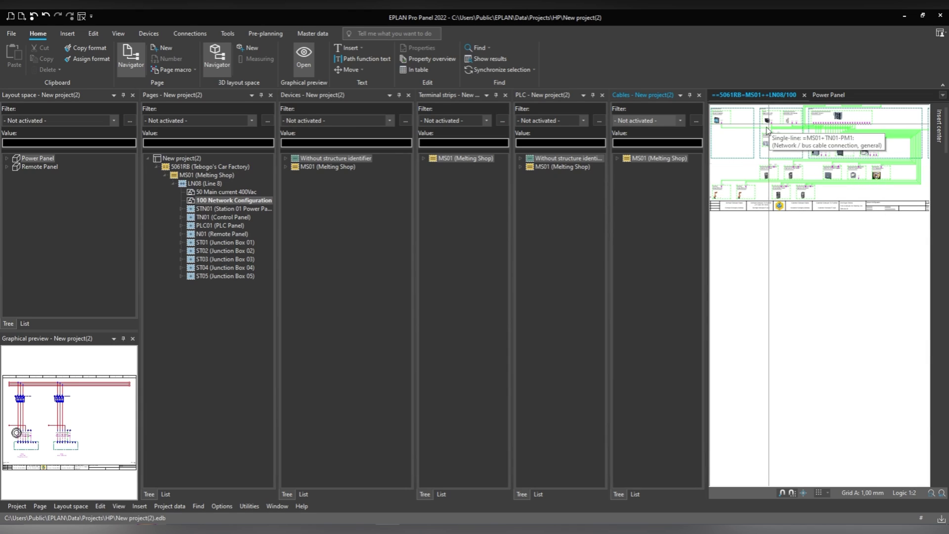
{"action": "scroll", "coordinate": [805, 223], "scroll_direction": "up", "scroll_amount": 3}
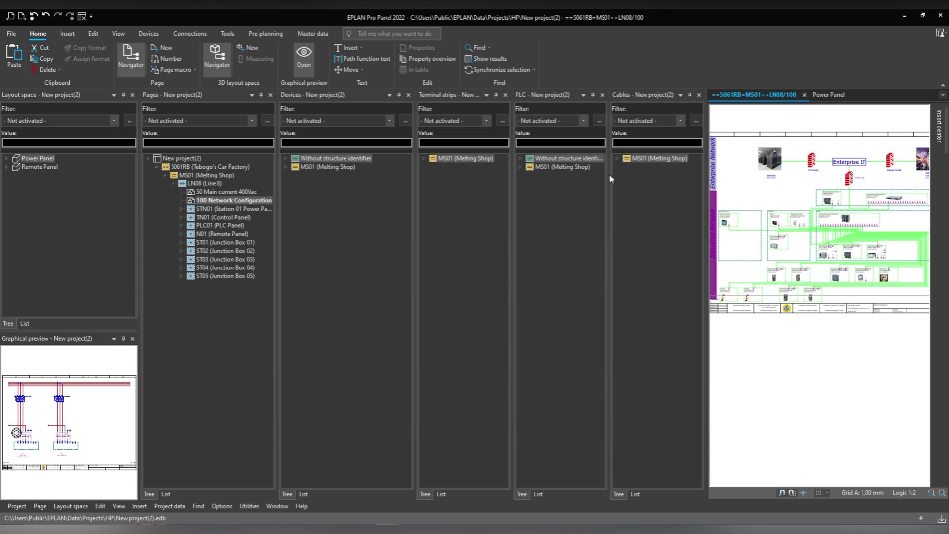
{"action": "left_click", "coordinate": [940, 32]}
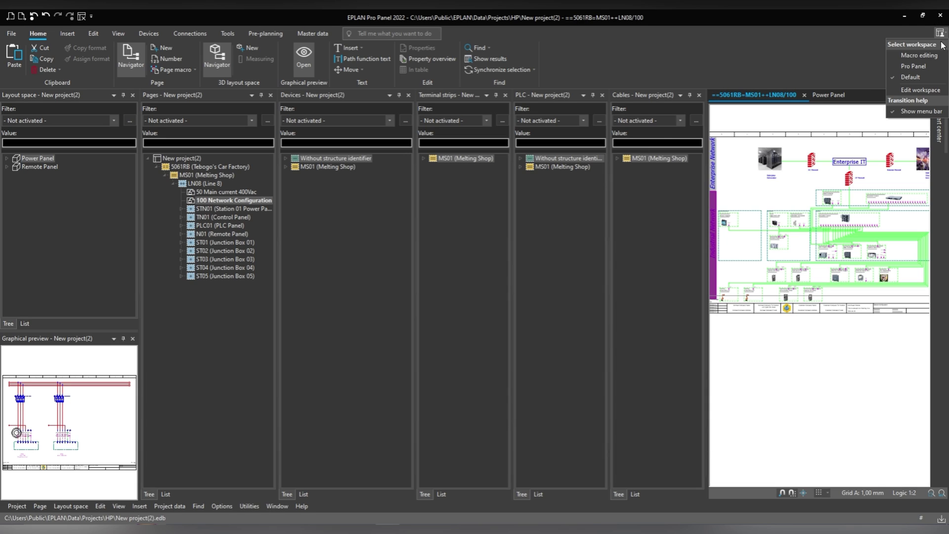
{"action": "left_click", "coordinate": [636, 55]}
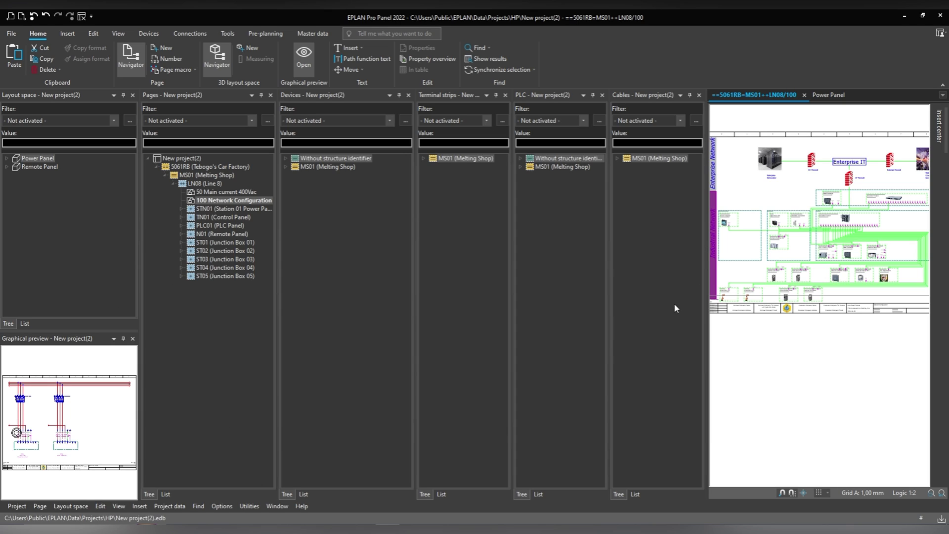
Step: Create a workspace scheme named 'Three Monitors' with the description 'This is the preferred workspace / layout when you are using three 23" to 27" monitors.'
{"action": "left_click", "coordinate": [119, 506]}
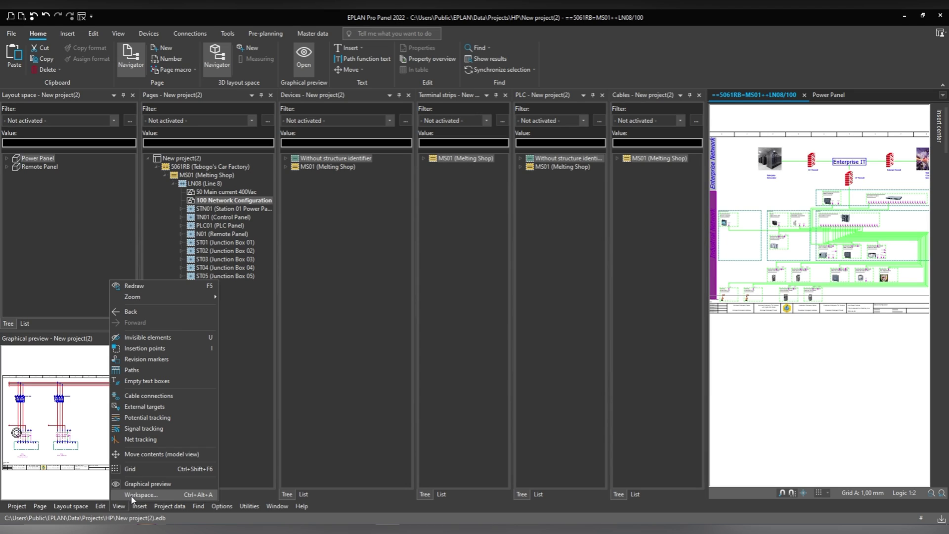
{"action": "left_click", "coordinate": [139, 495]}
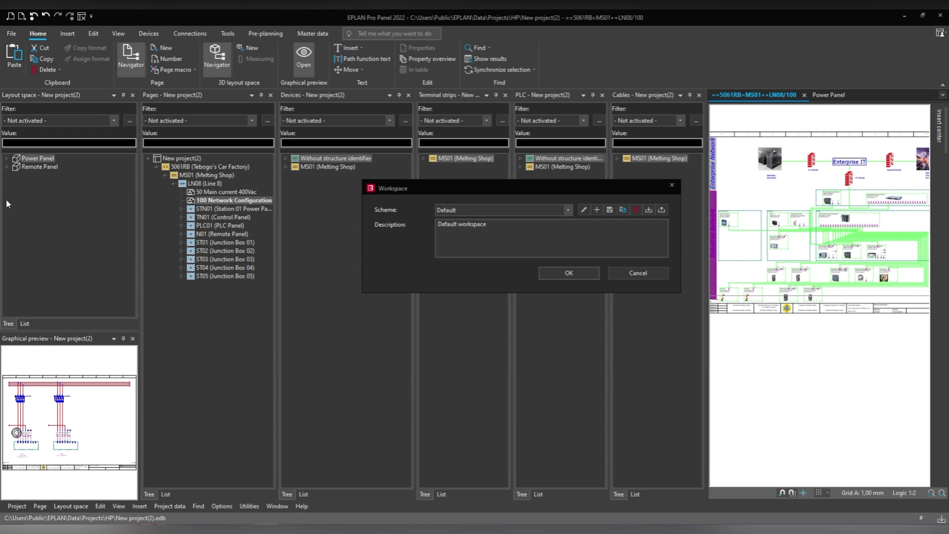
{"action": "left_click", "coordinate": [568, 214]}
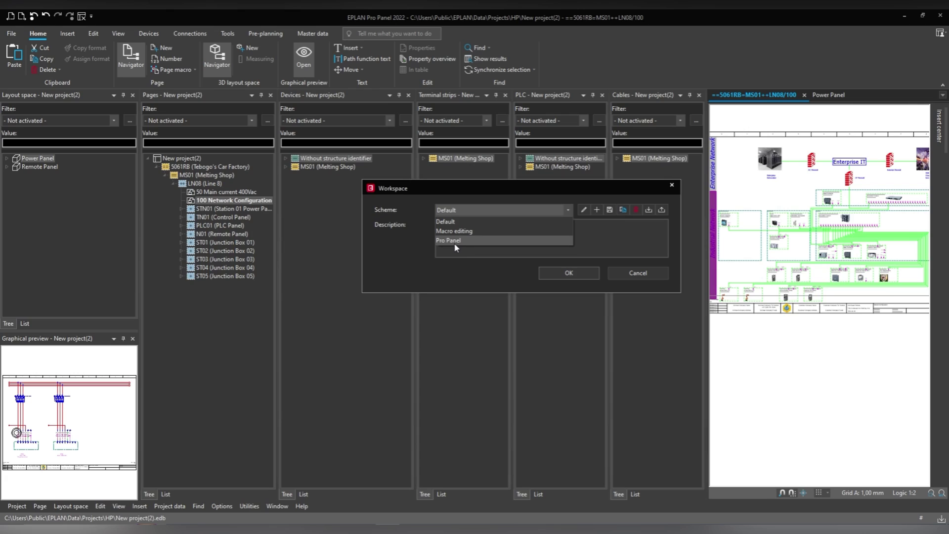
{"action": "left_click", "coordinate": [448, 289]}
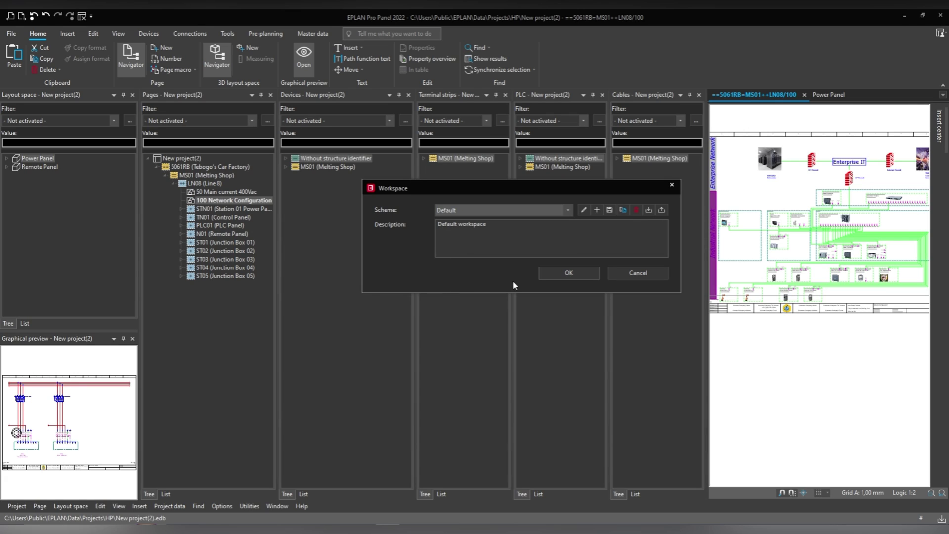
{"action": "left_click", "coordinate": [597, 210]}
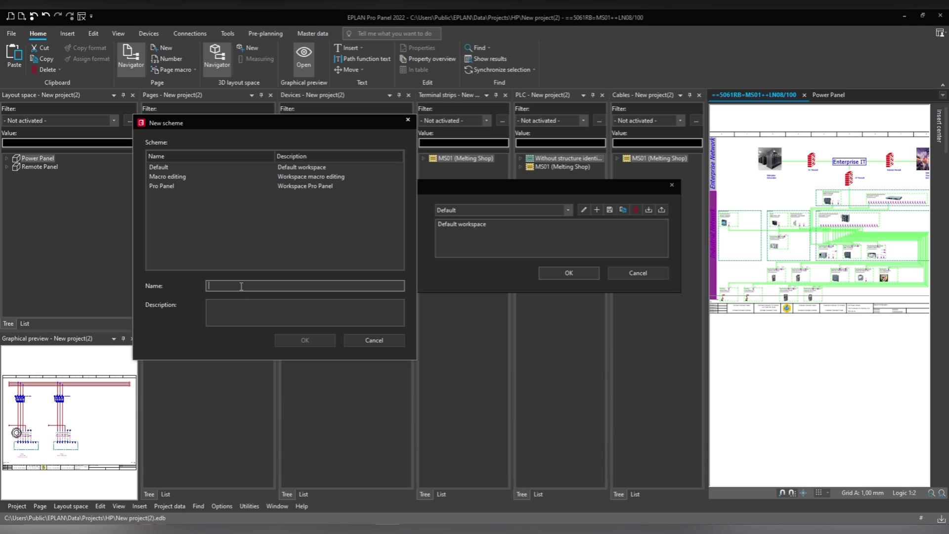
{"action": "type", "text": "Three Monitors"}
{"action": "left_click", "coordinate": [226, 312]}
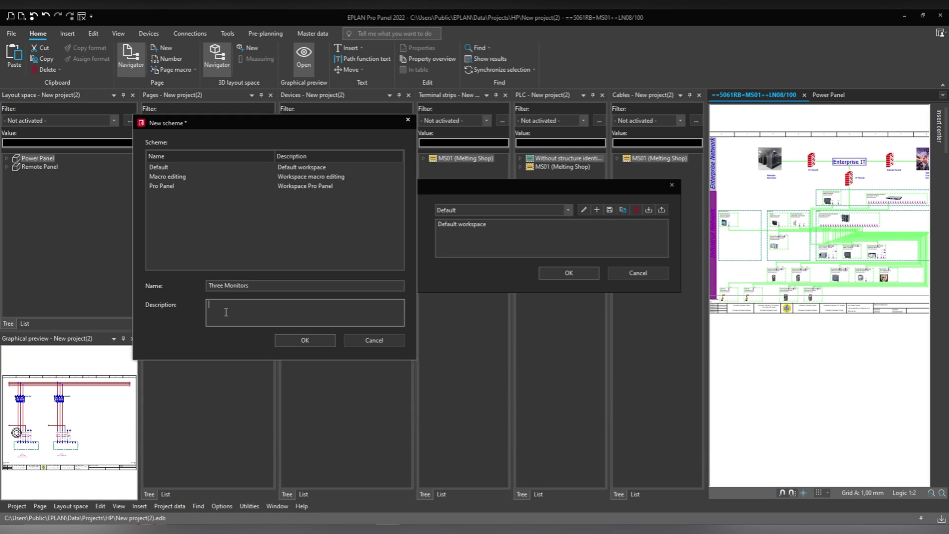
{"action": "type", "text": "This is the preferred workspace / layout when you are using three 23\" to 27\" monitors."}
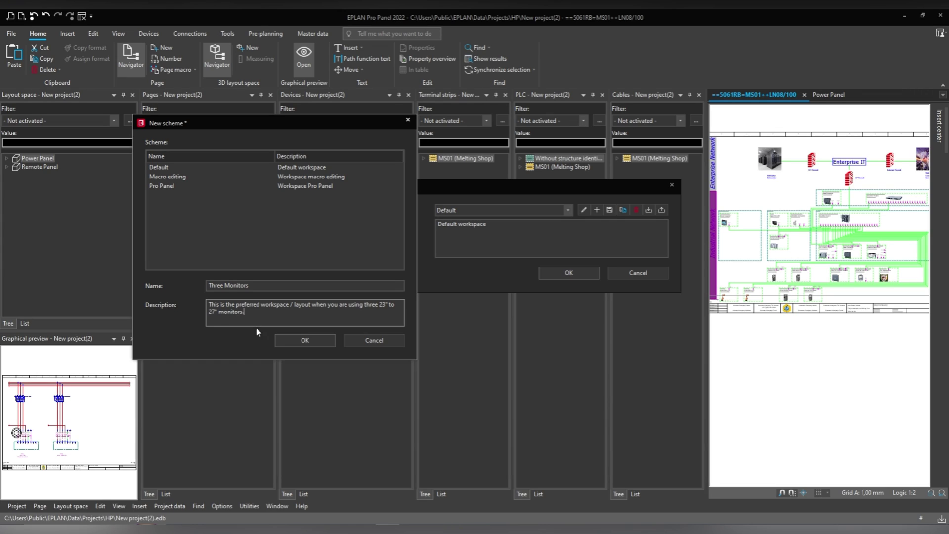
{"action": "left_click", "coordinate": [325, 342]}
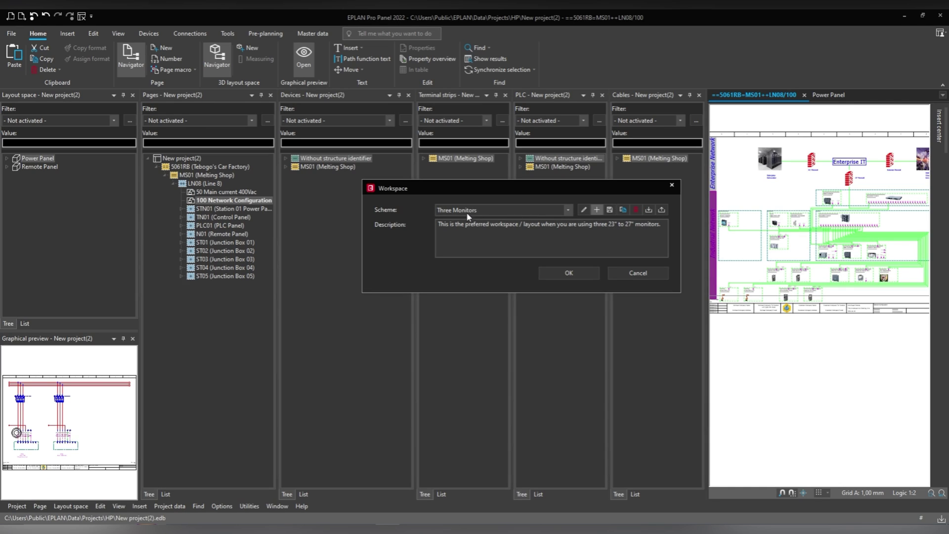
Step: Save the current window configuration into the 'Three Monitors' workspace scheme and apply it
{"action": "left_click", "coordinate": [610, 210]}
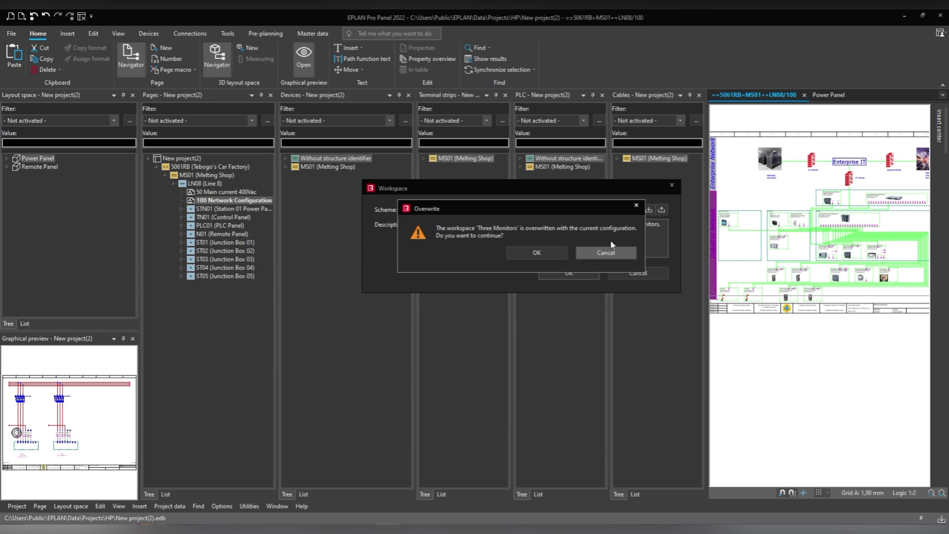
{"action": "left_click", "coordinate": [539, 252]}
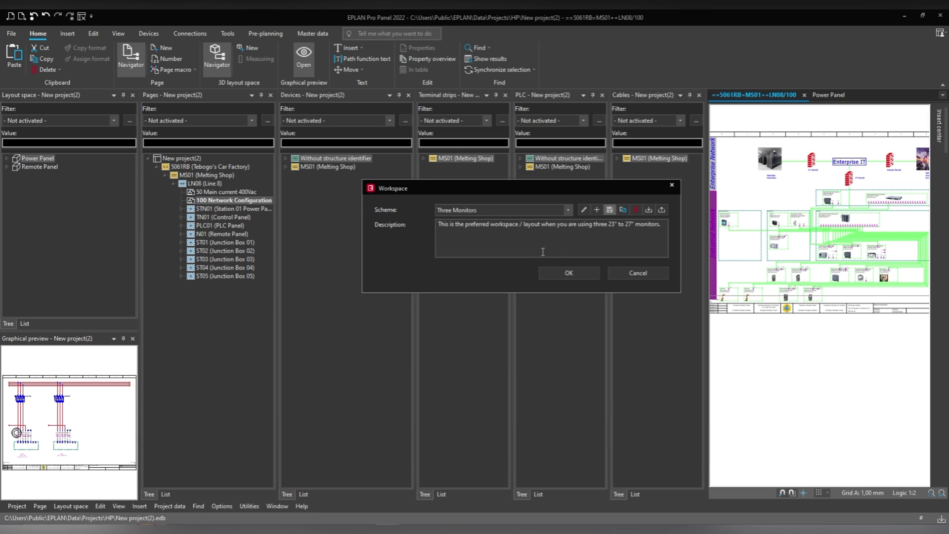
{"action": "left_click", "coordinate": [570, 273]}
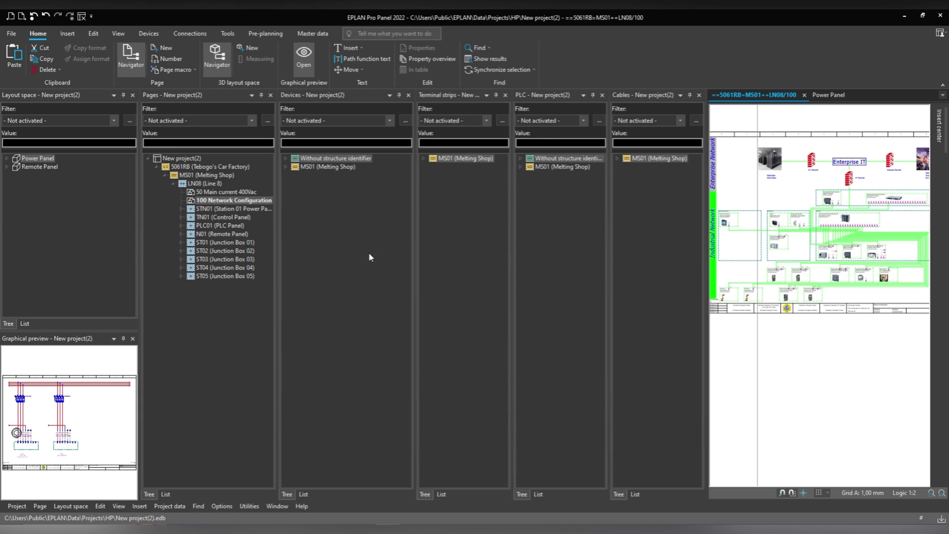
Step: Close the Cables and PLC navigators and start a new workspace scheme named 'Two Monitors'
{"action": "left_click", "coordinate": [700, 95]}
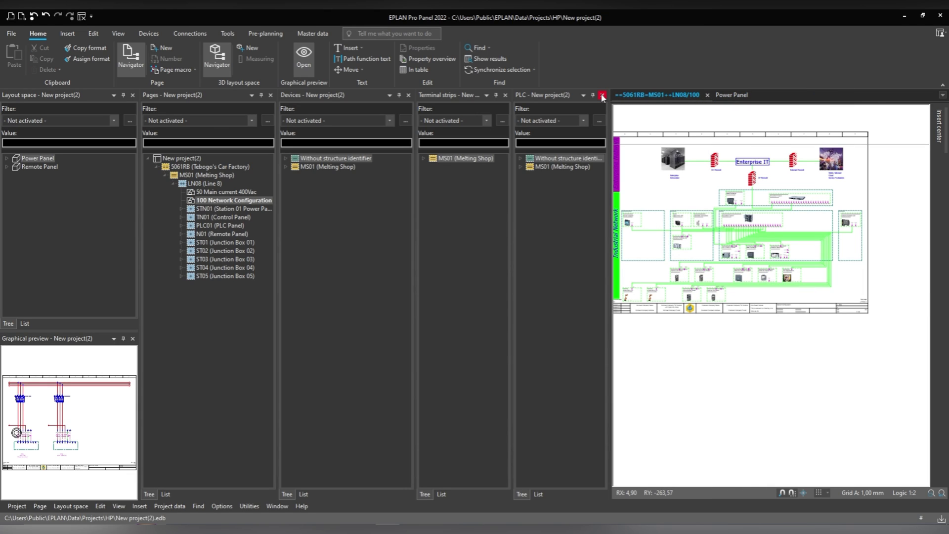
{"action": "left_click", "coordinate": [602, 96]}
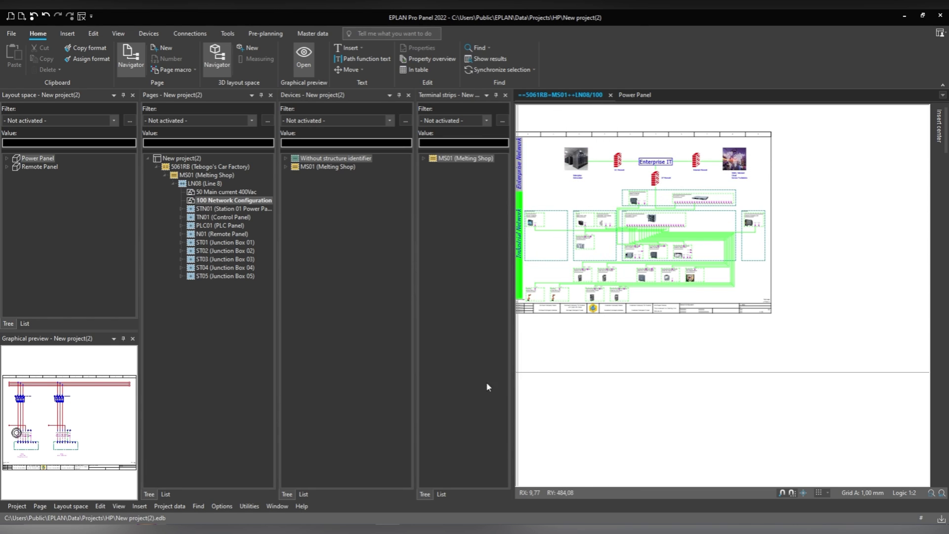
{"action": "left_click", "coordinate": [118, 508]}
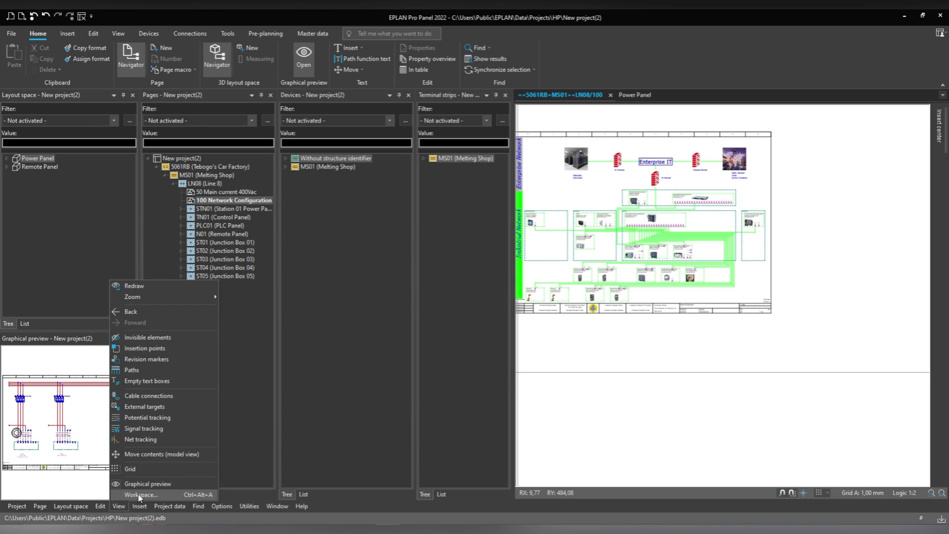
{"action": "left_click", "coordinate": [141, 495]}
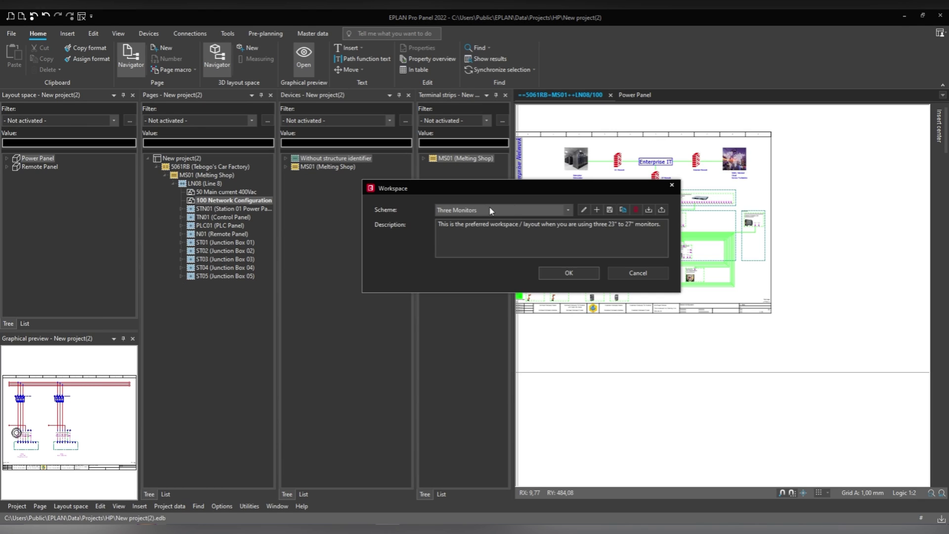
{"action": "left_click", "coordinate": [598, 211]}
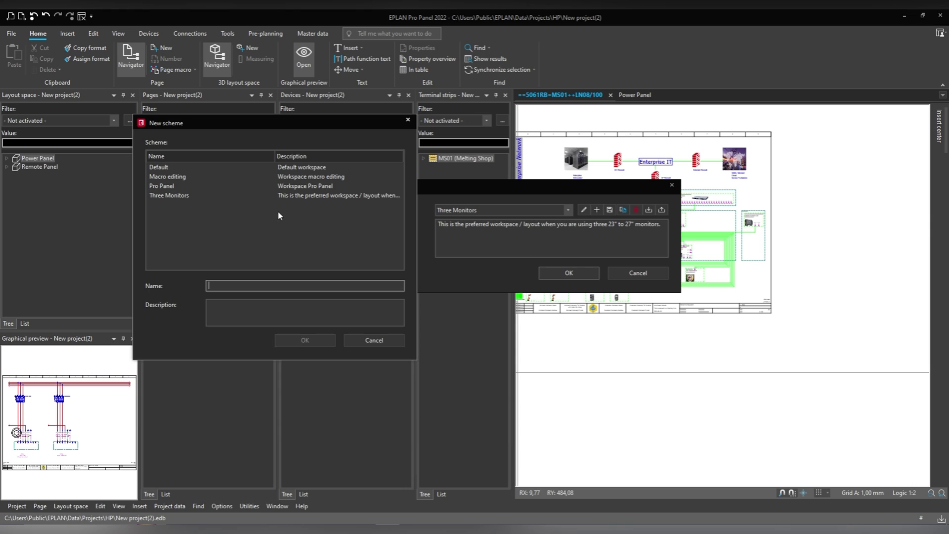
{"action": "type", "text": "Two Monitors"}
Step: Describe the scheme as 'This is the preferred workspace / layout when you are using two 23" to 27" monitors.' and save the current configuration into it
{"action": "left_click", "coordinate": [222, 307]}
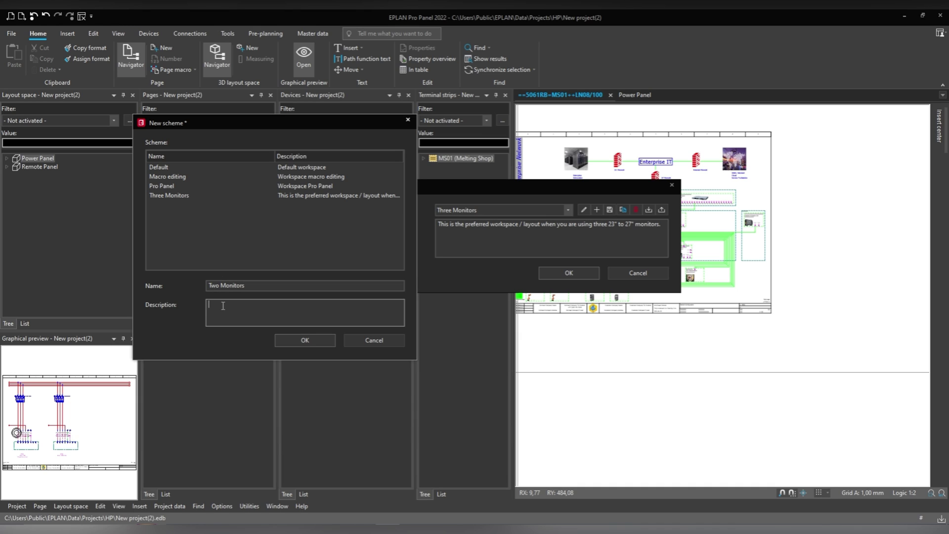
{"action": "type", "text": "R"}
{"action": "key", "text": "BackSpace"}
{"action": "type", "text": "This is the preferred workspace / layout when u"}
{"action": "key", "text": "BackSpace"}
{"action": "type", "text": "you are using two 23\" to 27\" monitors."}
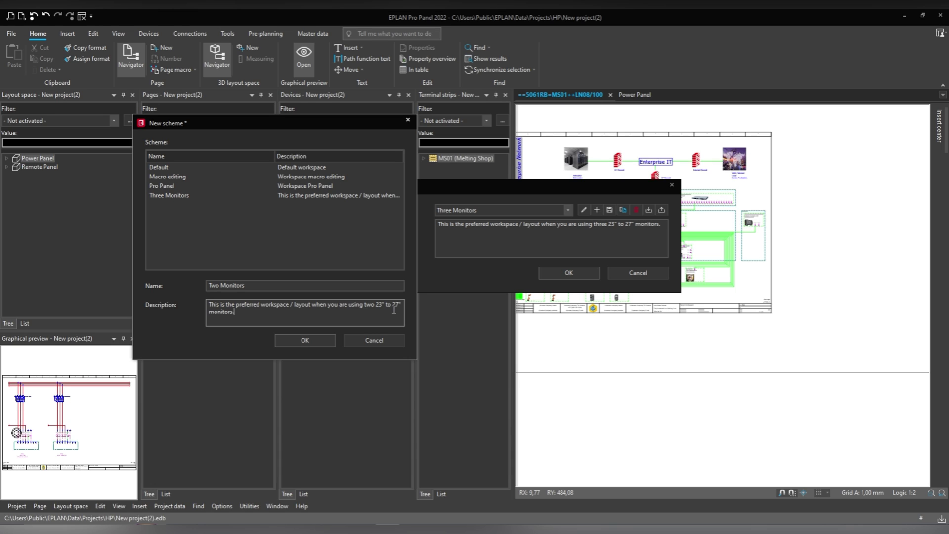
{"action": "left_click", "coordinate": [304, 340]}
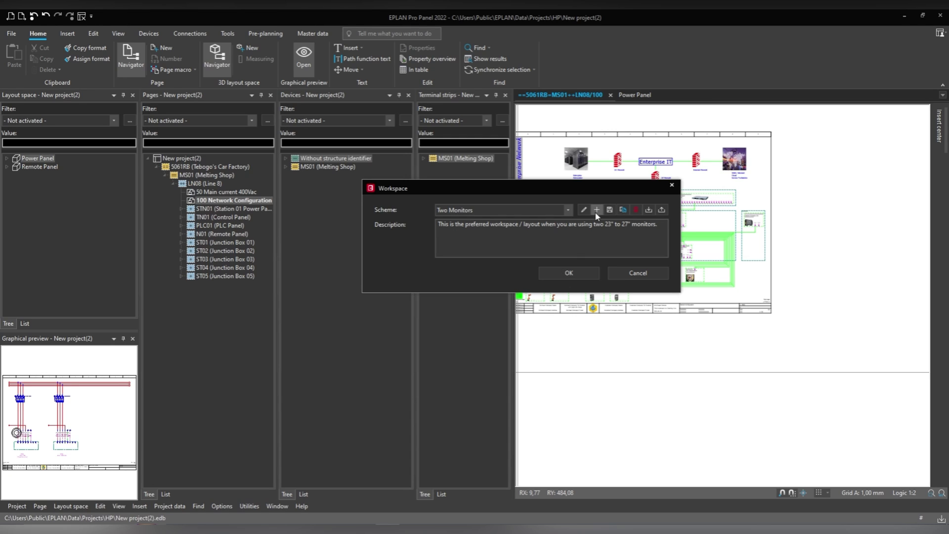
{"action": "left_click", "coordinate": [609, 209]}
{"action": "left_click", "coordinate": [525, 253]}
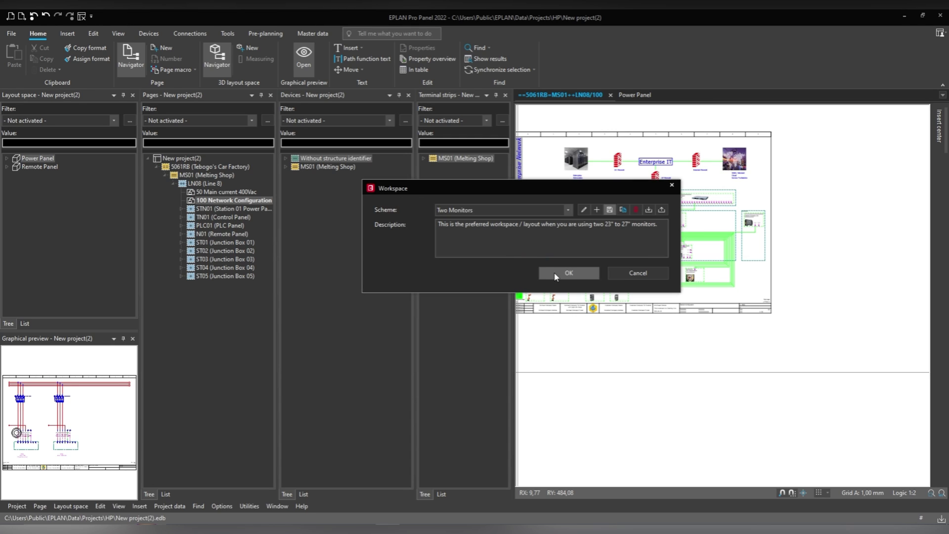
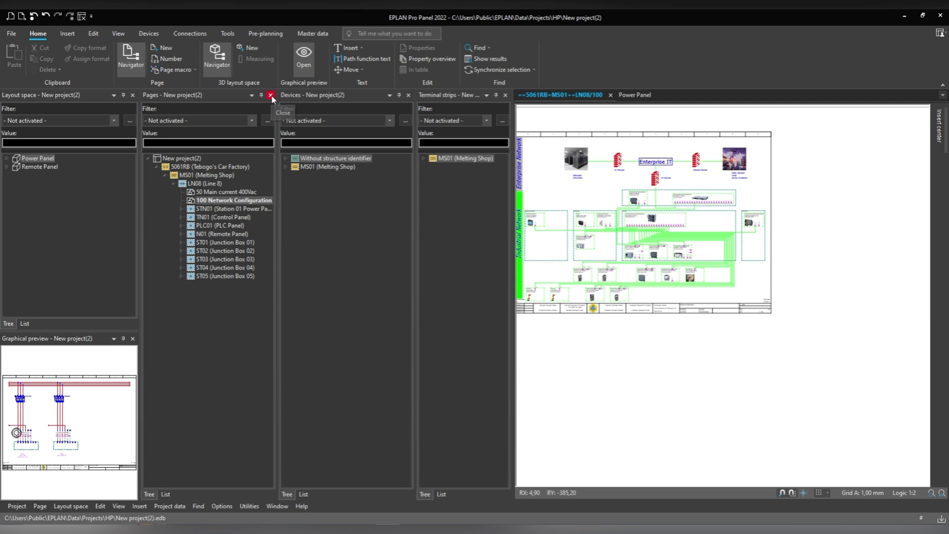
Step: Close the Pages, Devices, Terminal strips, Layout space and Graphical preview panes and collapse the ribbon
{"action": "left_click", "coordinate": [271, 96]}
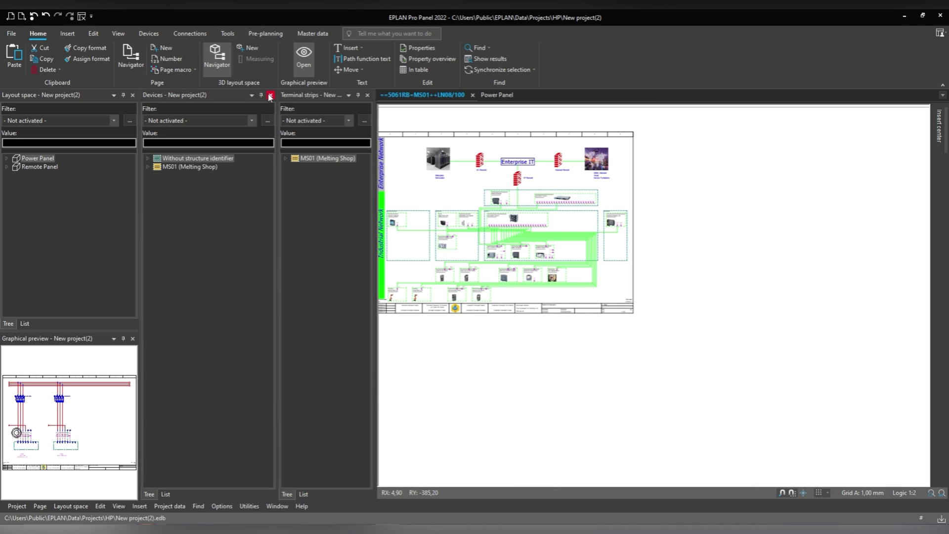
{"action": "left_click", "coordinate": [270, 95]}
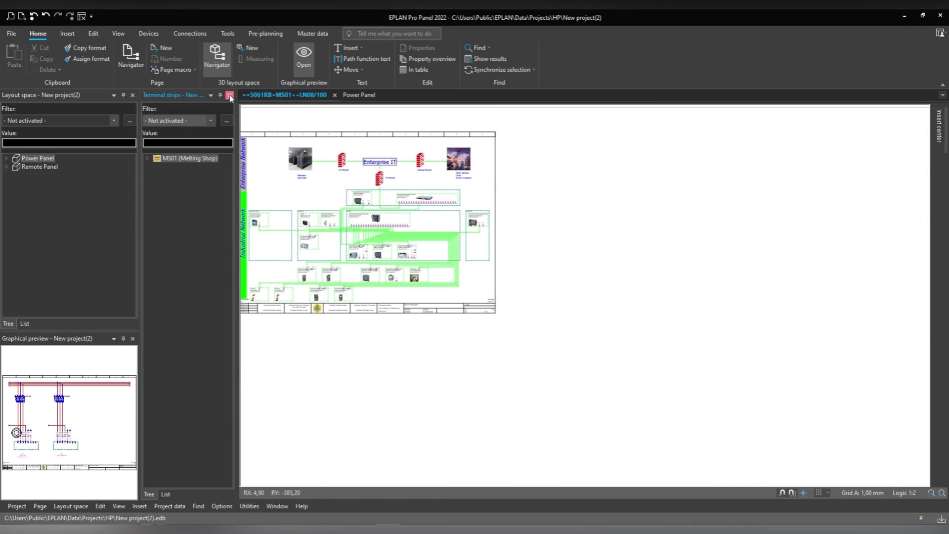
{"action": "left_click", "coordinate": [229, 94]}
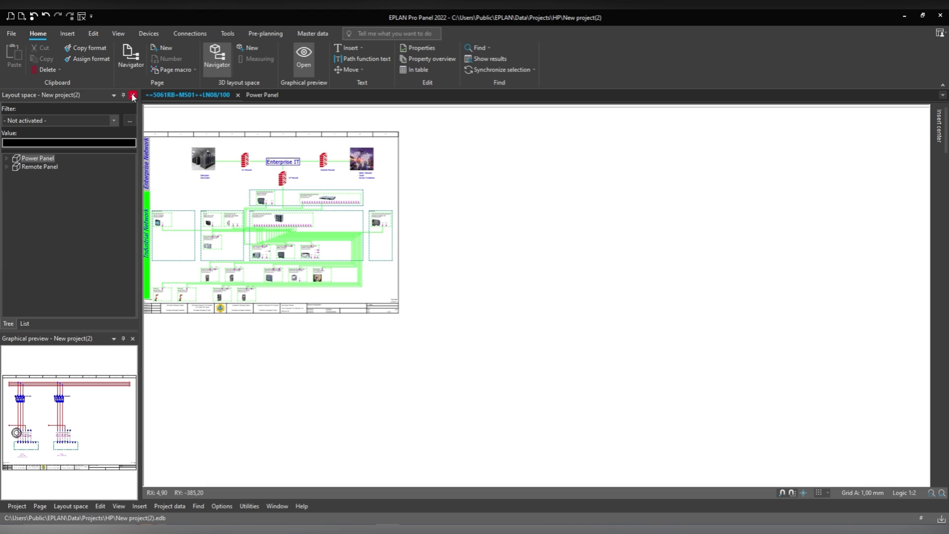
{"action": "left_click", "coordinate": [132, 95]}
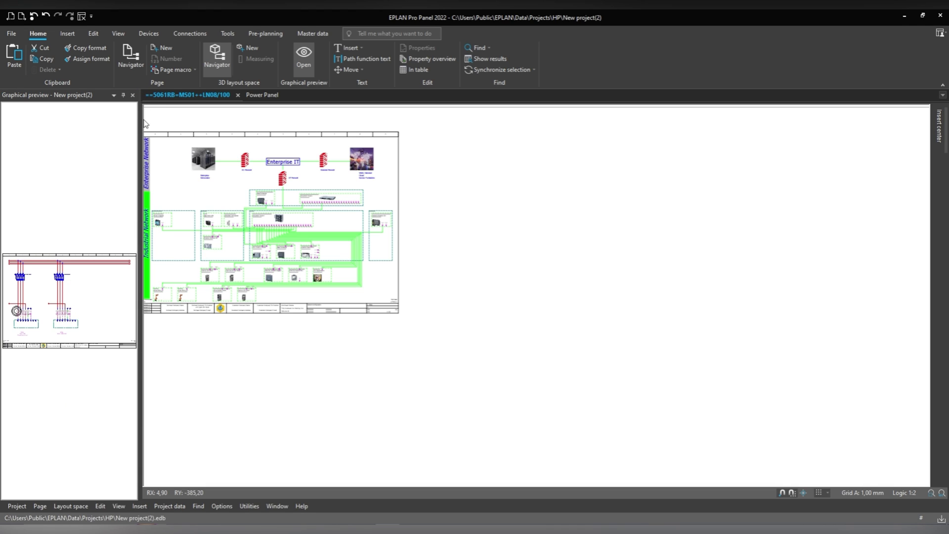
{"action": "left_click", "coordinate": [133, 95]}
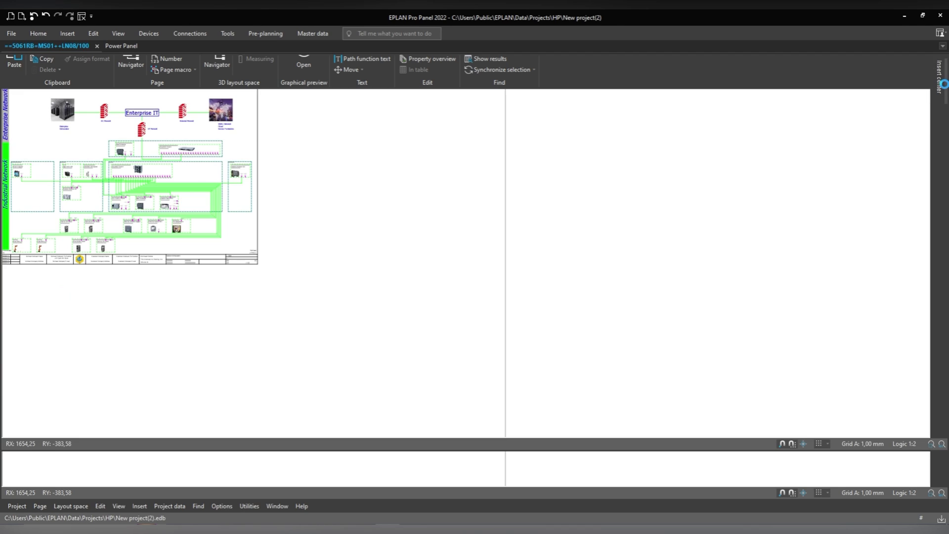
{"action": "left_click", "coordinate": [944, 87]}
Step: Enlarge and centre the network configuration page in the editor and go to the previous page, 50 Main current 400Vac
{"action": "left_click", "coordinate": [338, 200]}
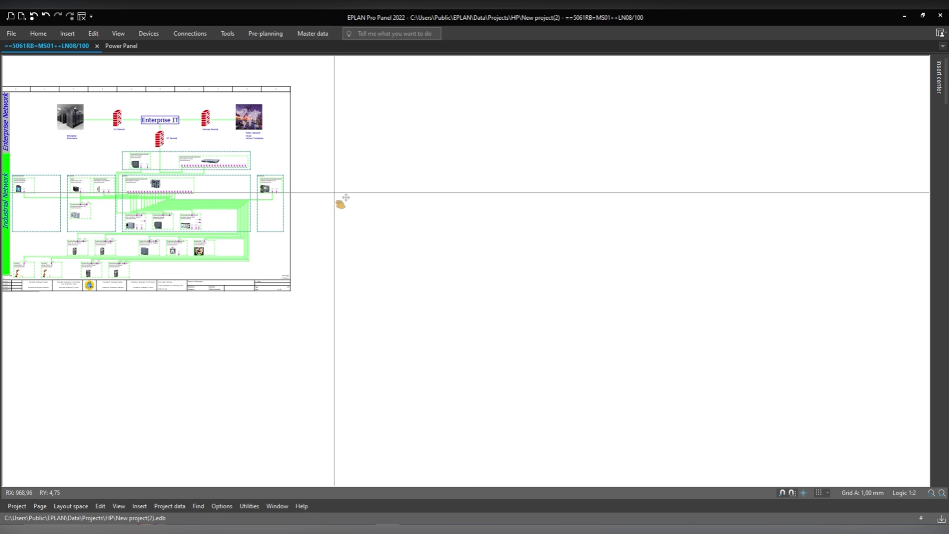
{"action": "scroll", "coordinate": [339, 202], "scroll_direction": "up", "scroll_amount": 2}
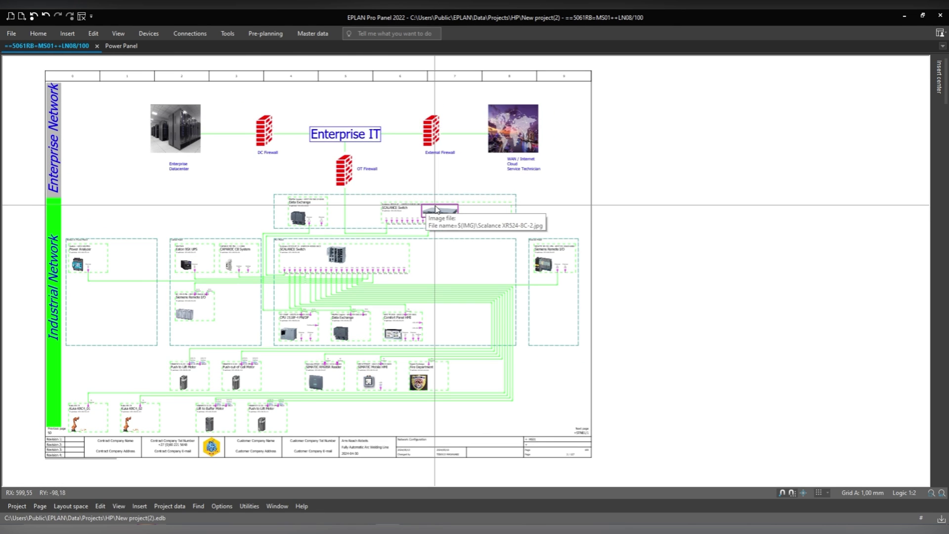
{"action": "middle_click_drag", "start_coordinate": [436, 208], "coordinate": [503, 209]}
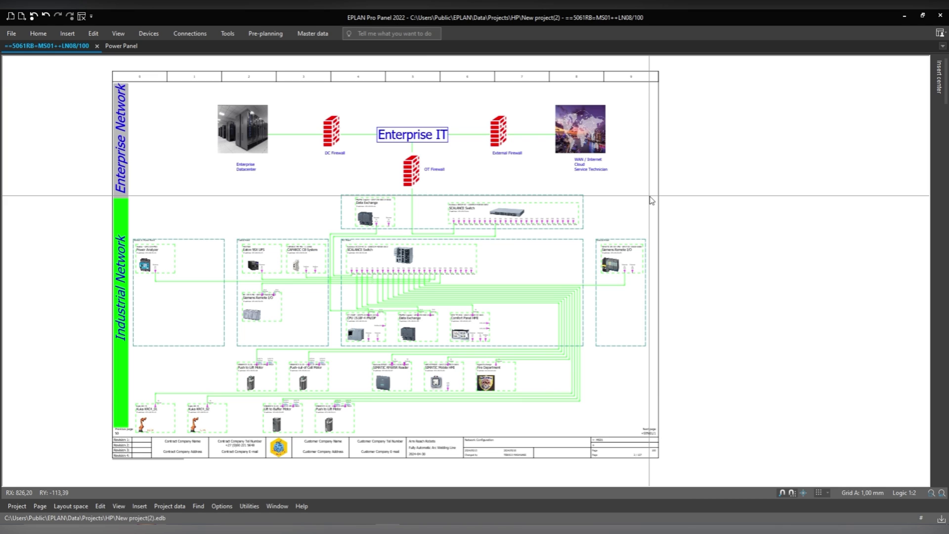
{"action": "key", "text": "Page_Up"}
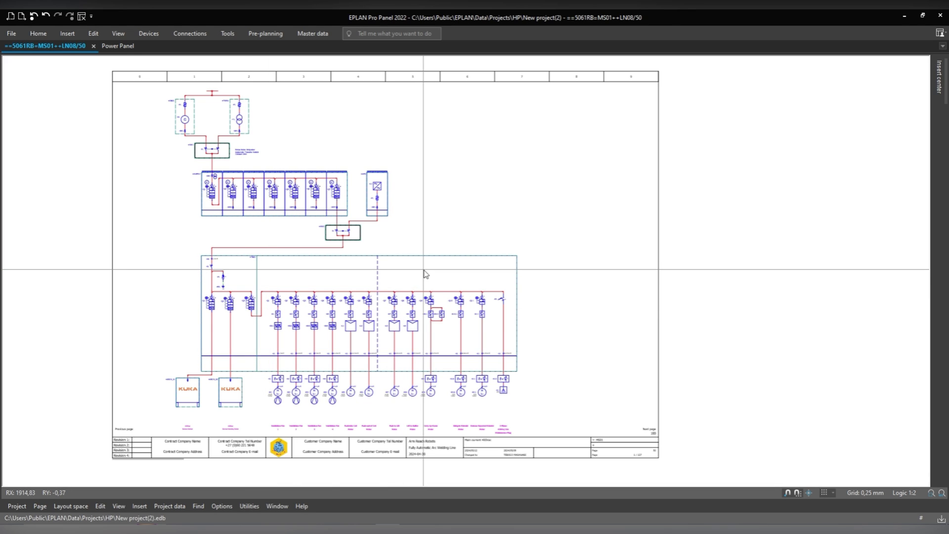
{"action": "middle_click_drag", "start_coordinate": [426, 273], "coordinate": [440, 283]}
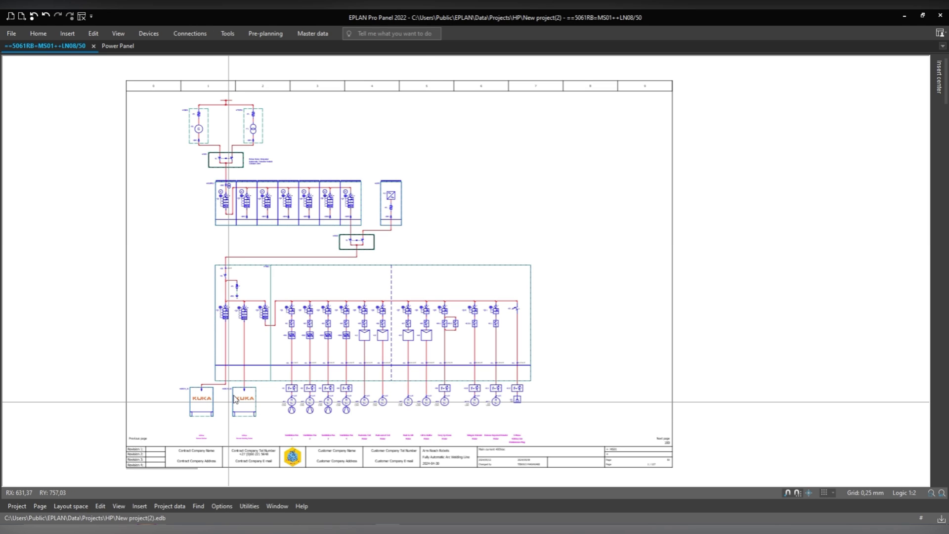
Step: Start a new workspace scheme named 'Laptop / 1 Monitor'
{"action": "left_click", "coordinate": [119, 506]}
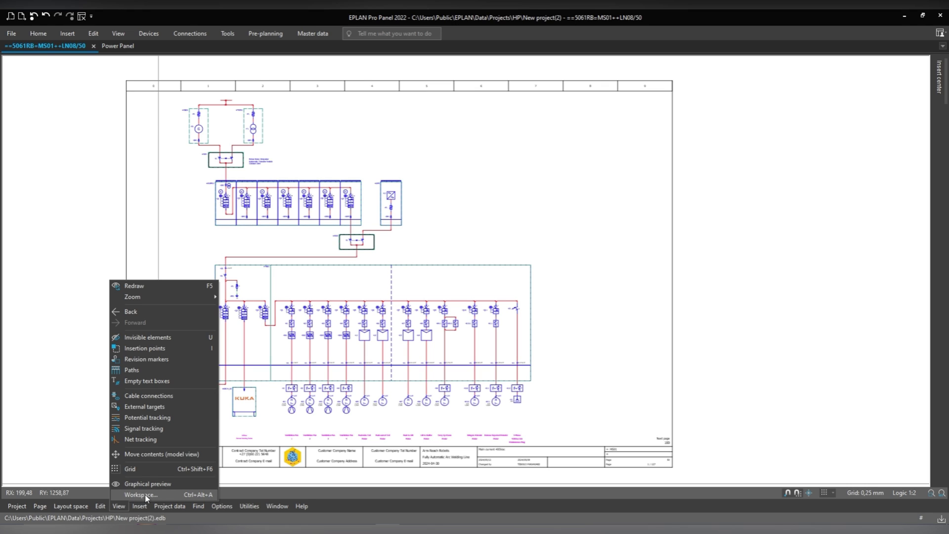
{"action": "left_click", "coordinate": [140, 495]}
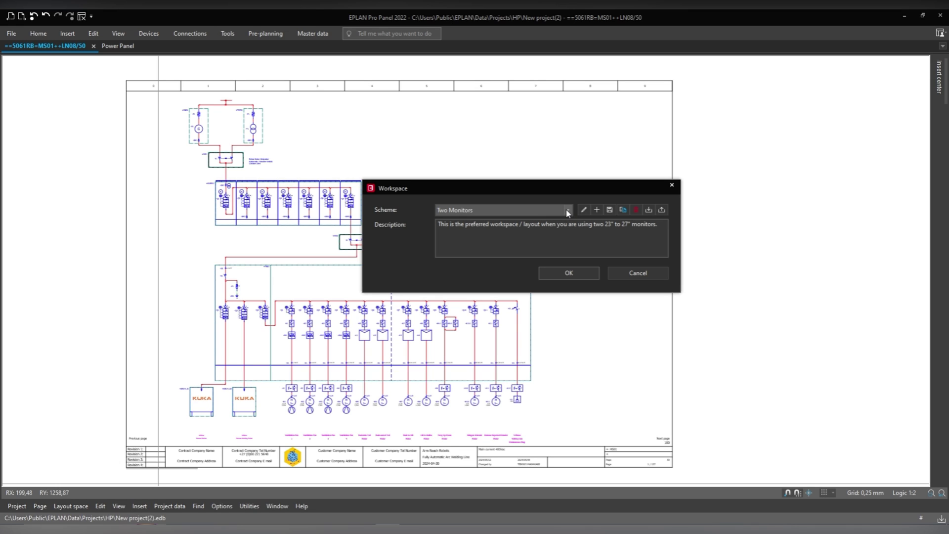
{"action": "left_click", "coordinate": [597, 210]}
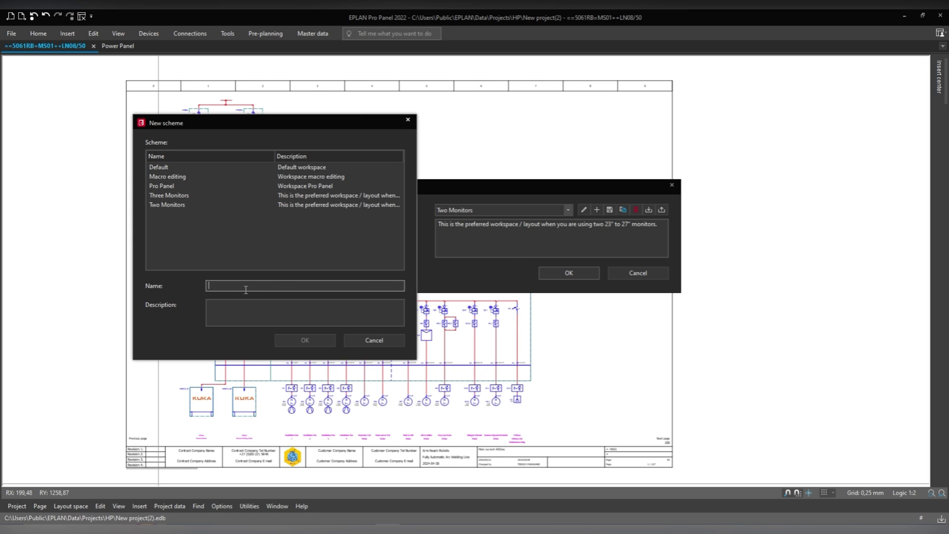
{"action": "type", "text": "Laptop / 1 monitor"}
{"action": "left_click", "coordinate": [242, 286]}
{"action": "key", "text": "BackSpace"}
{"action": "type", "text": "M"}
Step: Describe the scheme as 'This is the preferred workspace / layout when using only one monitor.' and save the current workspace in it
{"action": "left_click", "coordinate": [247, 307]}
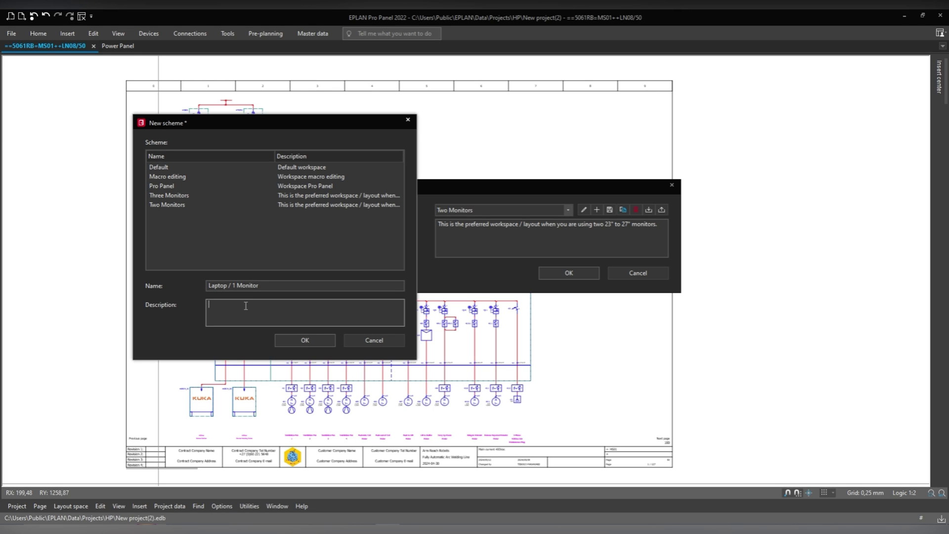
{"action": "type", "text": "This is the preferred workspace / layout when using only one monitor."}
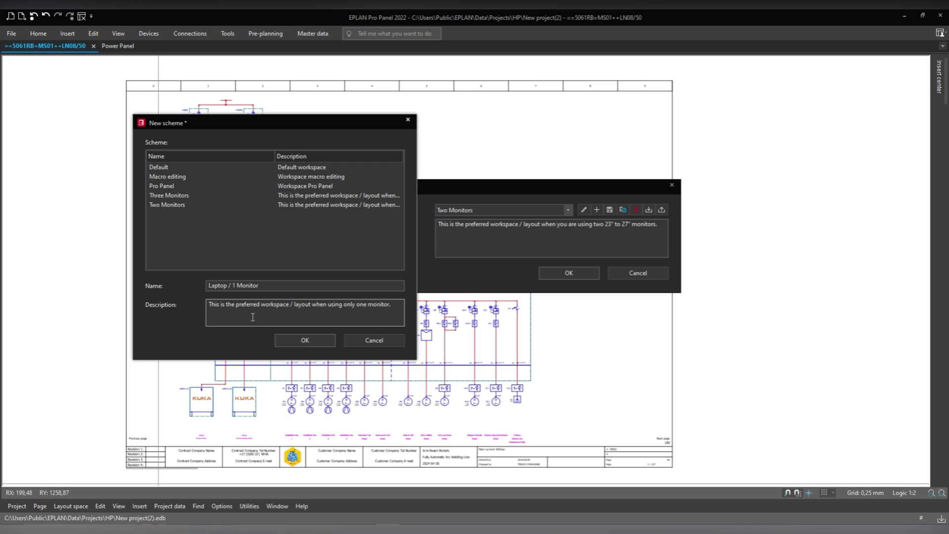
{"action": "left_click", "coordinate": [319, 345]}
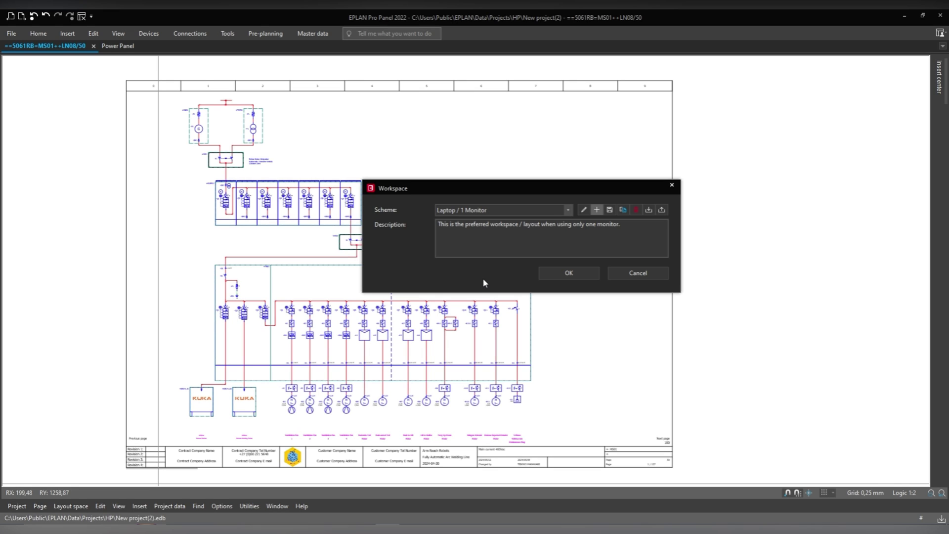
{"action": "left_click", "coordinate": [569, 275]}
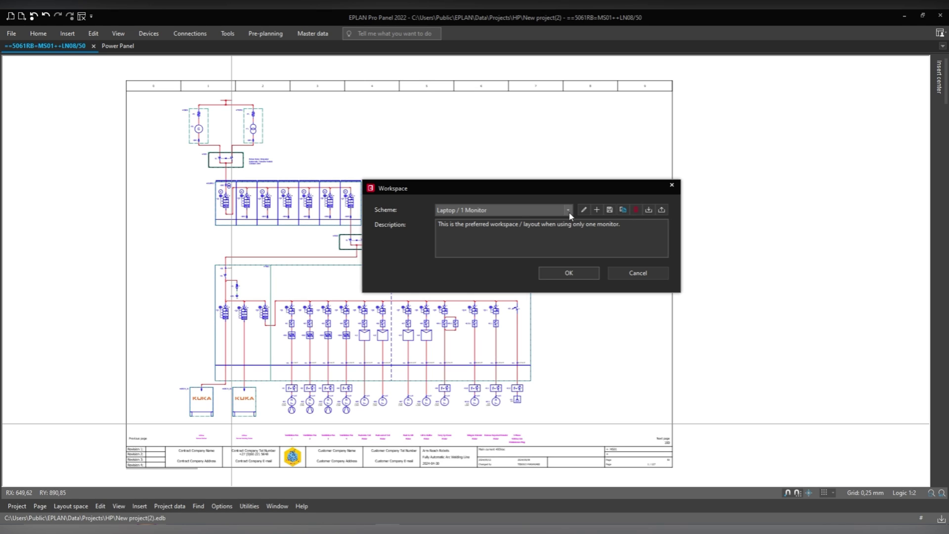
Step: Select the Two Monitors workspace scheme and export it to the Documents folder as the XML file WSbc.Two_Monitors
{"action": "left_click", "coordinate": [497, 211]}
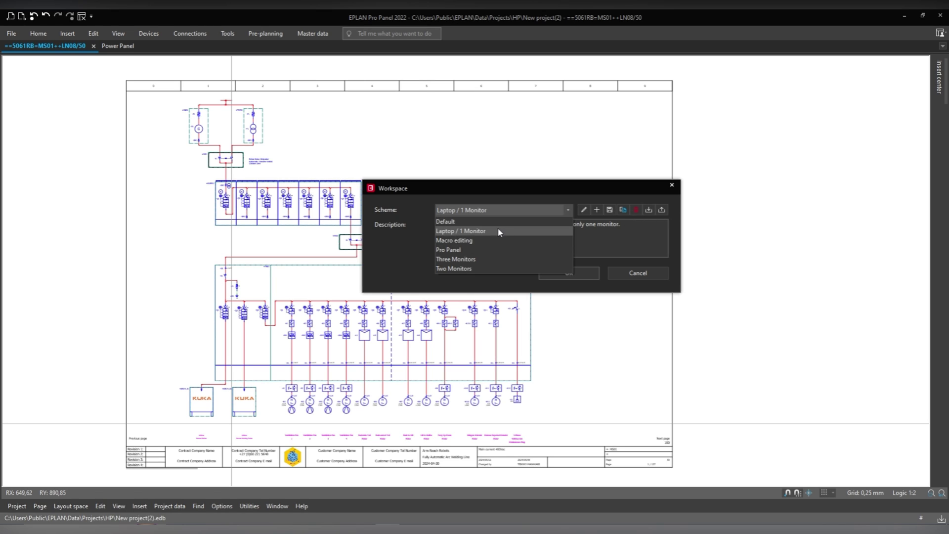
{"action": "left_click", "coordinate": [461, 270]}
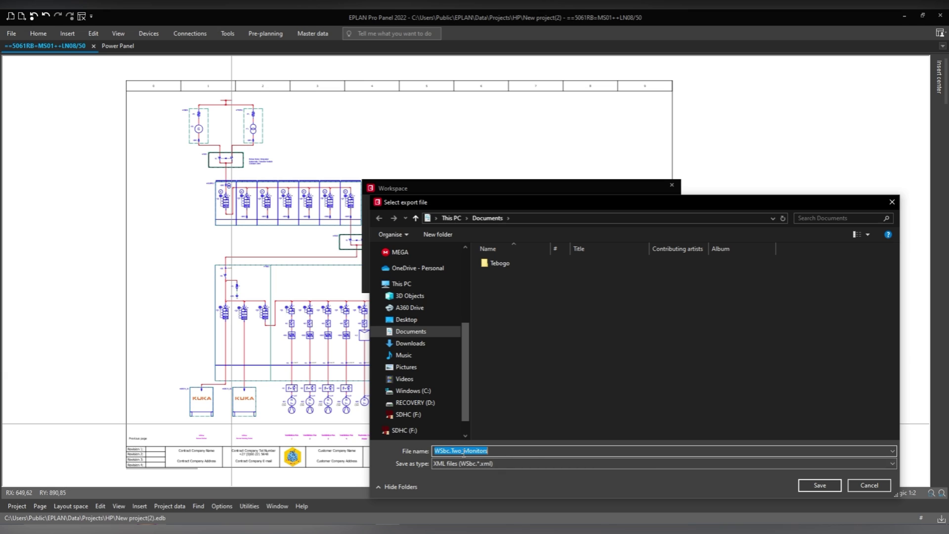
{"action": "left_click", "coordinate": [819, 486]}
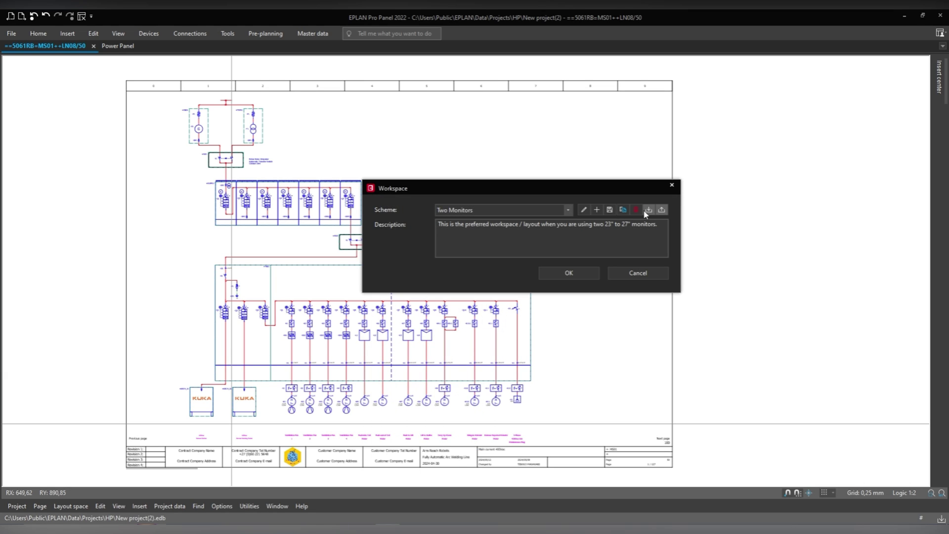
Step: Delete the Two Monitors workspace scheme and check the list of remaining schemes
{"action": "left_click", "coordinate": [636, 209]}
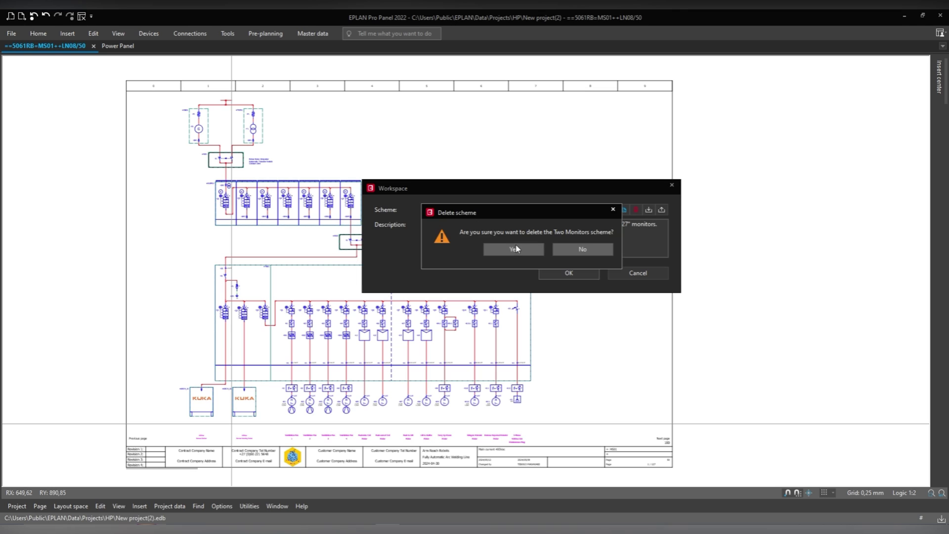
{"action": "left_click", "coordinate": [516, 248]}
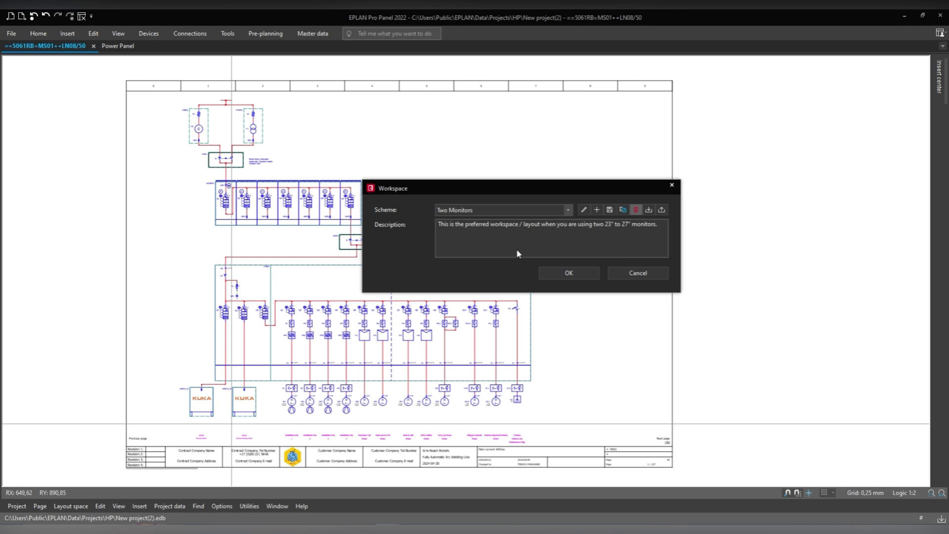
{"action": "left_click", "coordinate": [568, 210]}
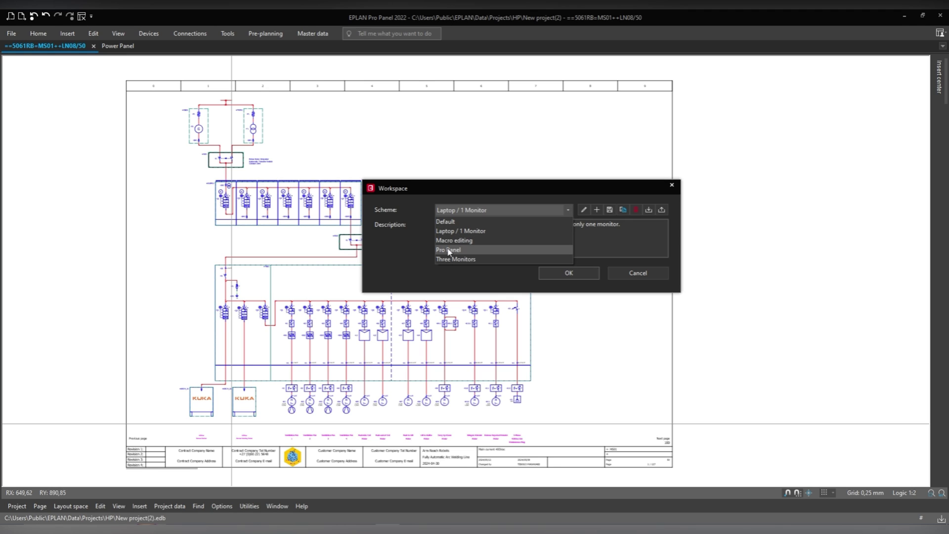
{"action": "left_click", "coordinate": [465, 280]}
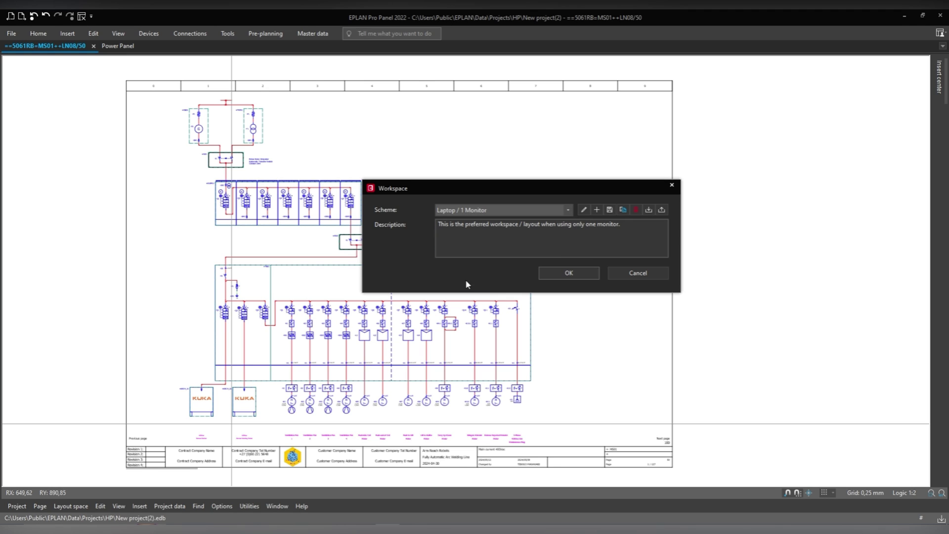
Step: Import the workspace scheme file WSbc.Two_Monitors from the Documents folder and apply the Two Monitors scheme
{"action": "left_click", "coordinate": [649, 210]}
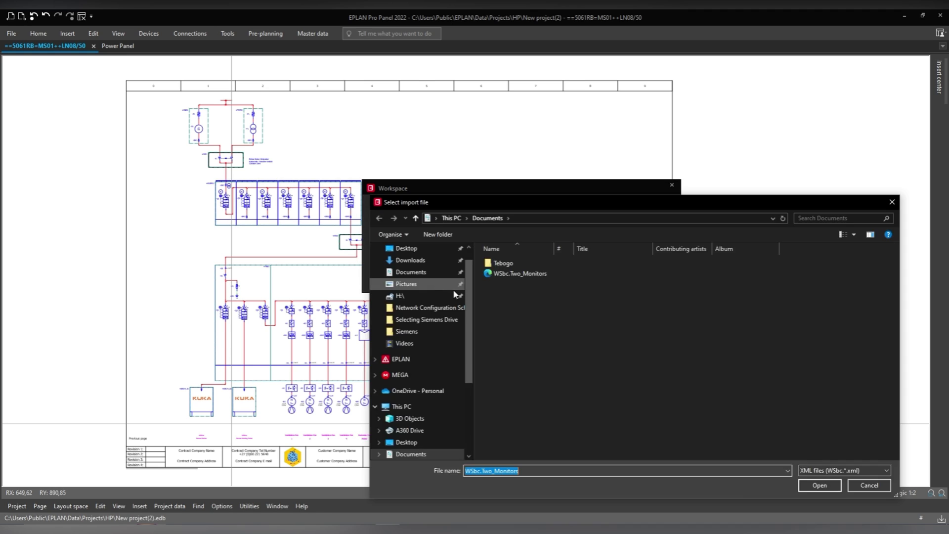
{"action": "left_click", "coordinate": [527, 275]}
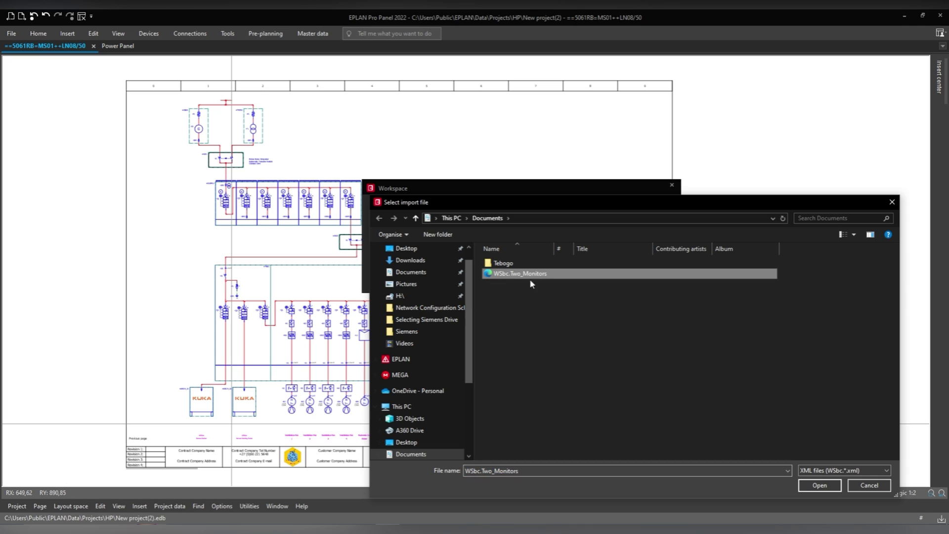
{"action": "left_click", "coordinate": [819, 486]}
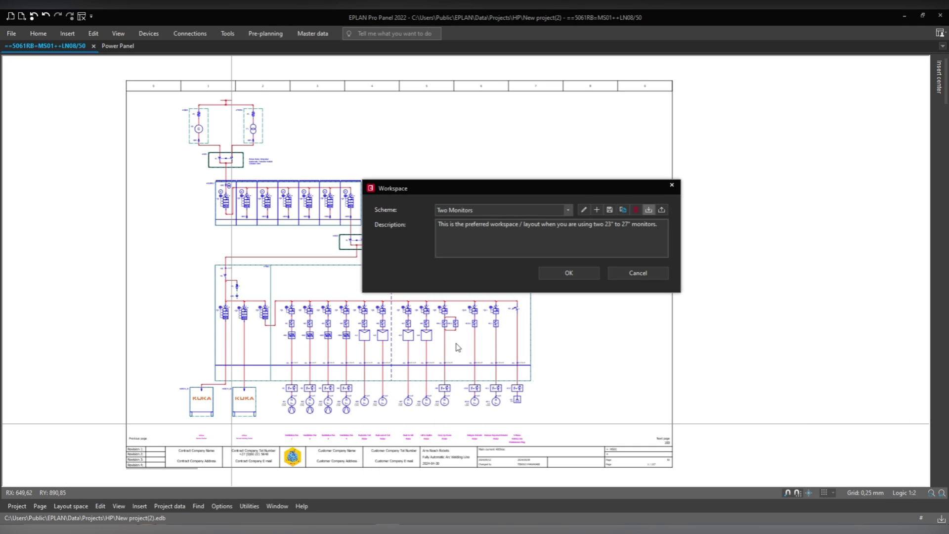
{"action": "left_click", "coordinate": [441, 228]}
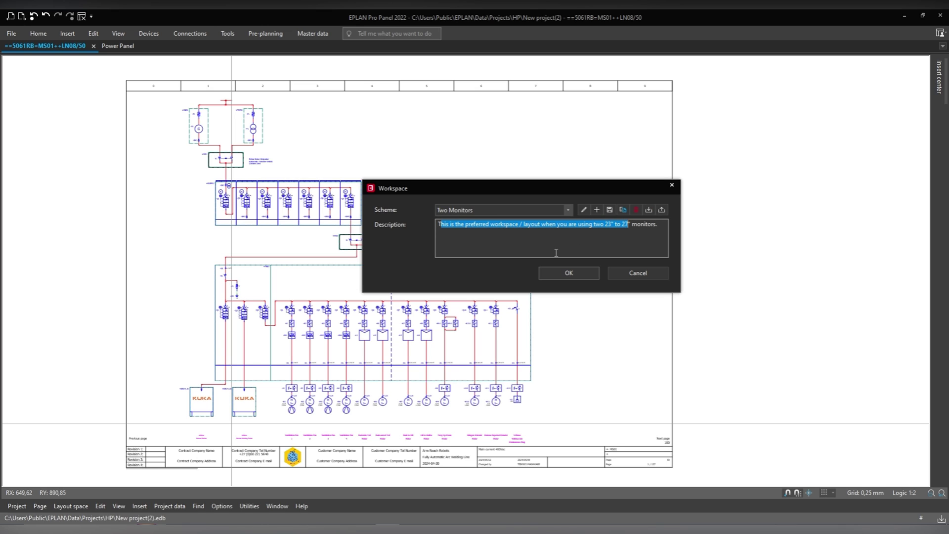
{"action": "left_click", "coordinate": [580, 273]}
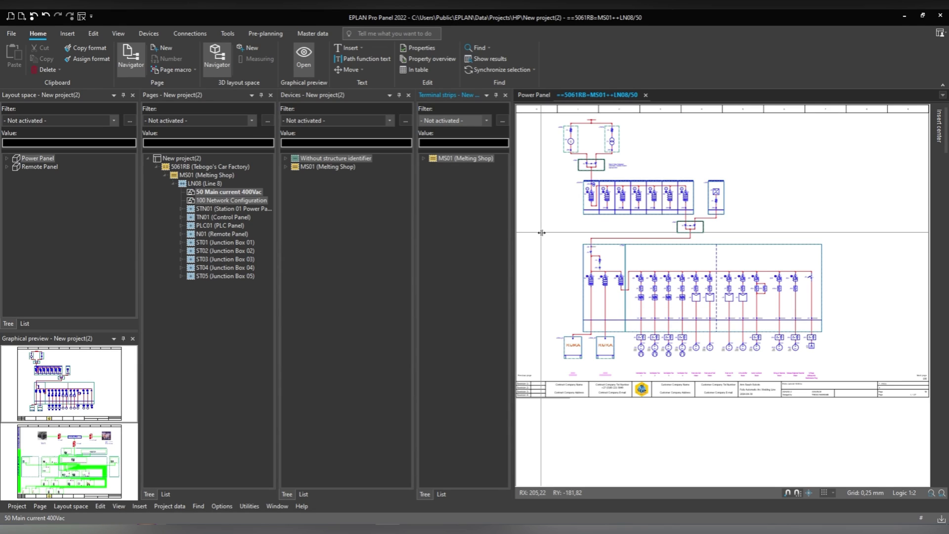
{"action": "right_click", "coordinate": [560, 71]}
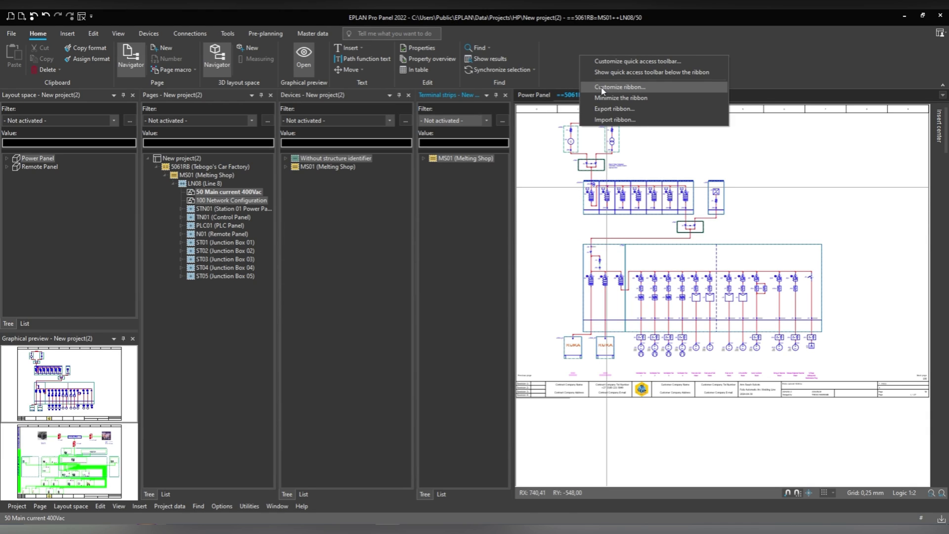
{"action": "key", "text": "Escape"}
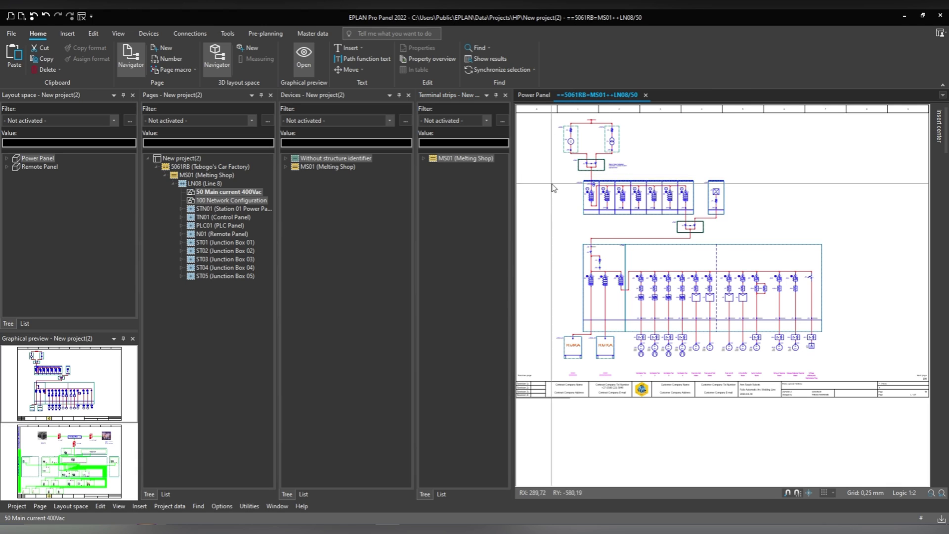
Step: Examine the main current schematic closely around the supply line corner above terminal -X0 of +TN01
{"action": "middle_click_drag", "start_coordinate": [601, 243], "coordinate": [600, 295]}
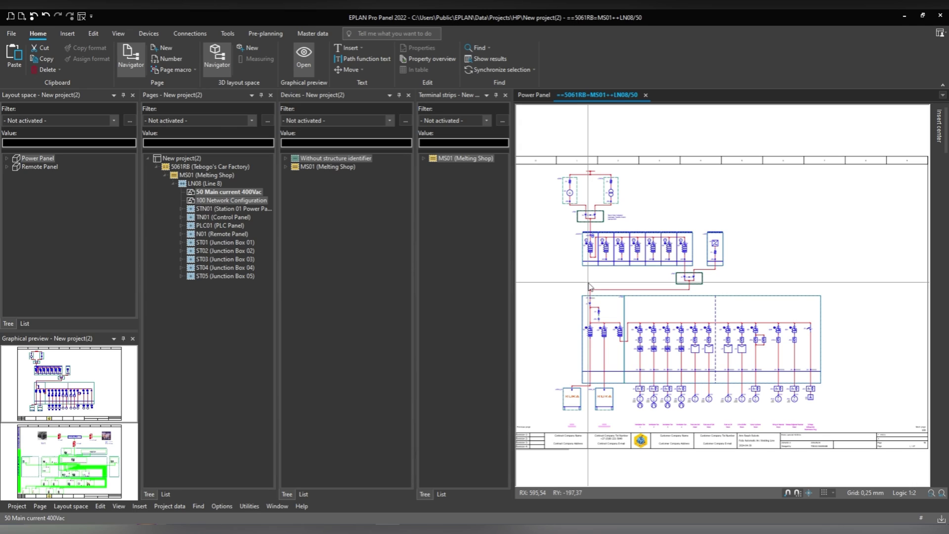
{"action": "scroll", "coordinate": [587, 286], "scroll_direction": "down", "scroll_amount": 2}
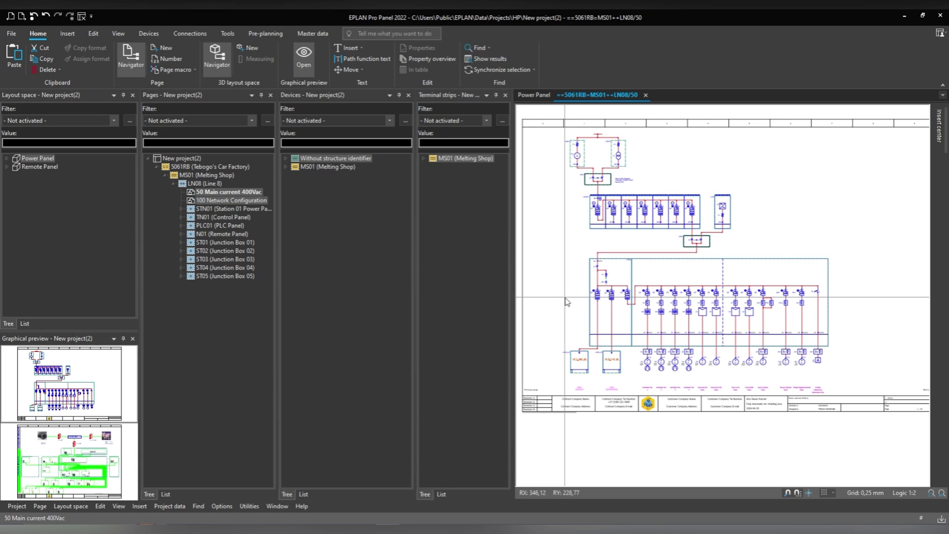
{"action": "scroll", "coordinate": [585, 257], "scroll_direction": "up", "scroll_amount": 1, "text": "ctrl"}
{"action": "scroll", "coordinate": [585, 256], "scroll_direction": "up", "scroll_amount": 6, "text": "ctrl"}
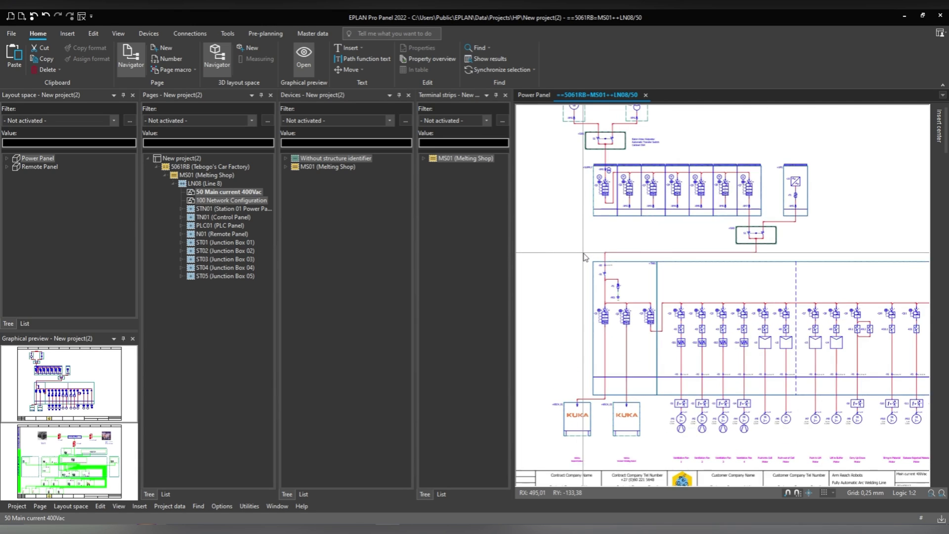
{"action": "scroll", "coordinate": [586, 256], "scroll_direction": "up", "scroll_amount": 2, "text": "ctrl"}
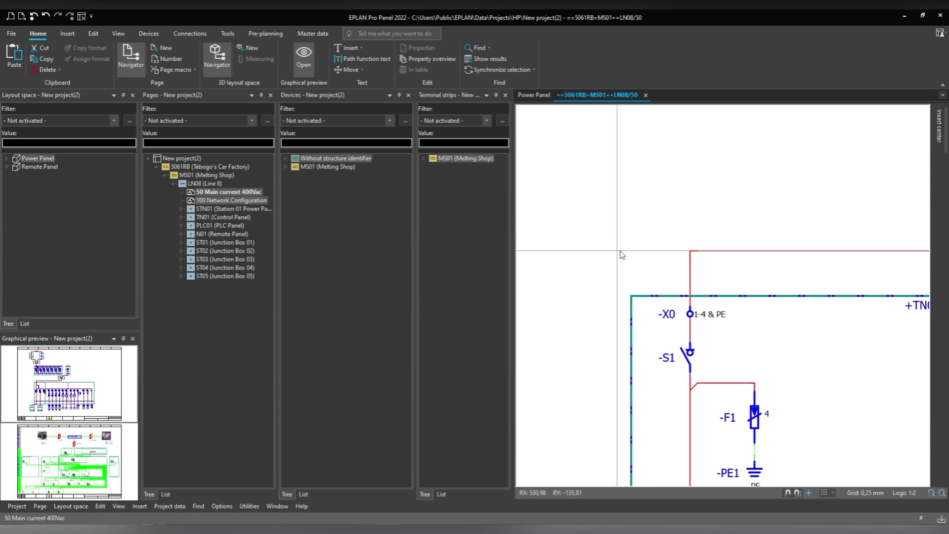
{"action": "scroll", "coordinate": [588, 262], "scroll_direction": "right", "scroll_amount": 3, "text": "shift"}
{"action": "scroll", "coordinate": [585, 267], "scroll_direction": "up", "scroll_amount": 5, "text": "ctrl"}
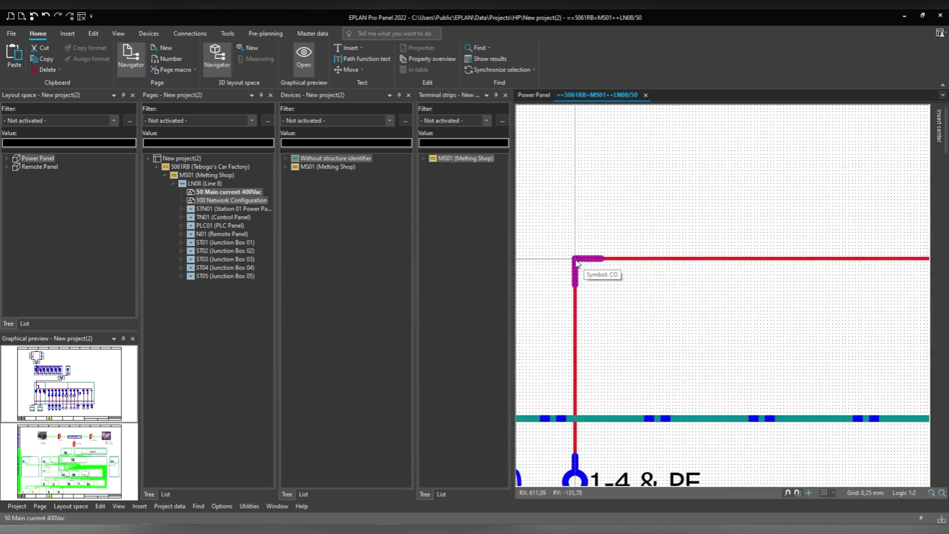
{"action": "scroll", "coordinate": [577, 263], "scroll_direction": "down", "scroll_amount": 5, "text": "ctrl"}
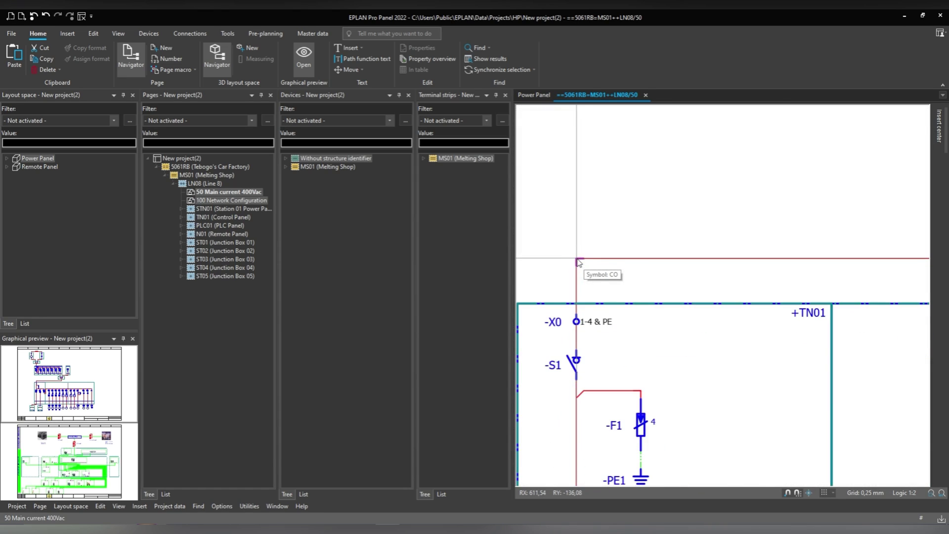
{"action": "scroll", "coordinate": [579, 263], "scroll_direction": "down", "scroll_amount": 3, "text": "ctrl"}
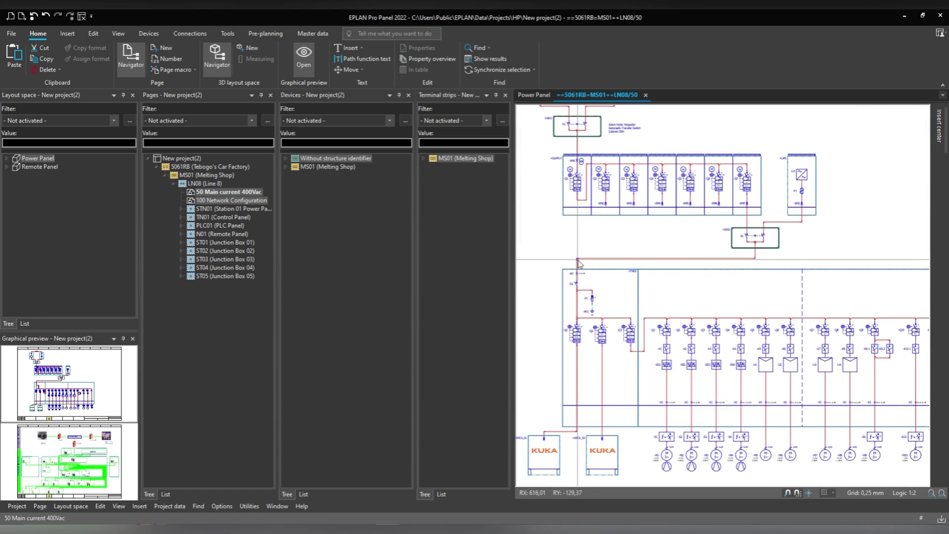